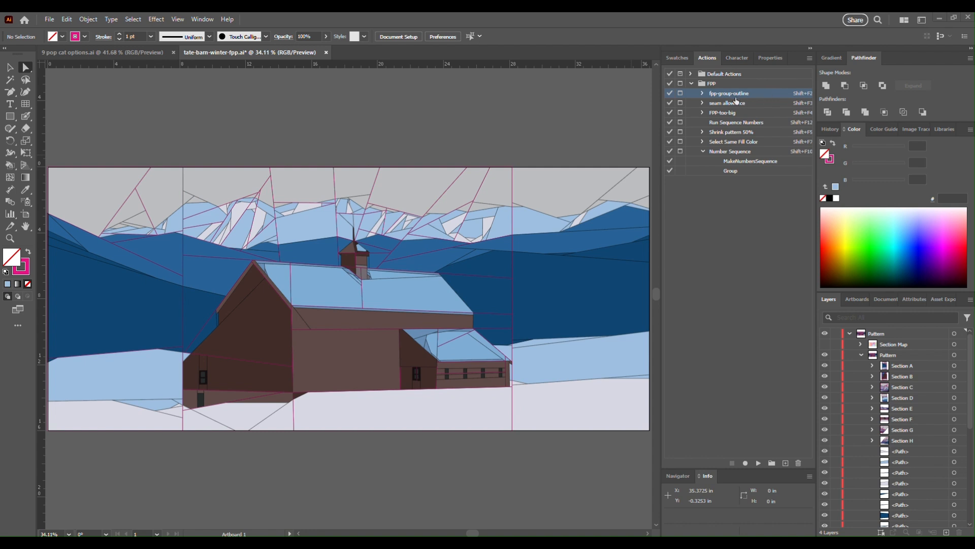
- Review the recorded steps of the fpp-group-outline action and highlight Sections A through E one by one in the artwork
click(703, 94)
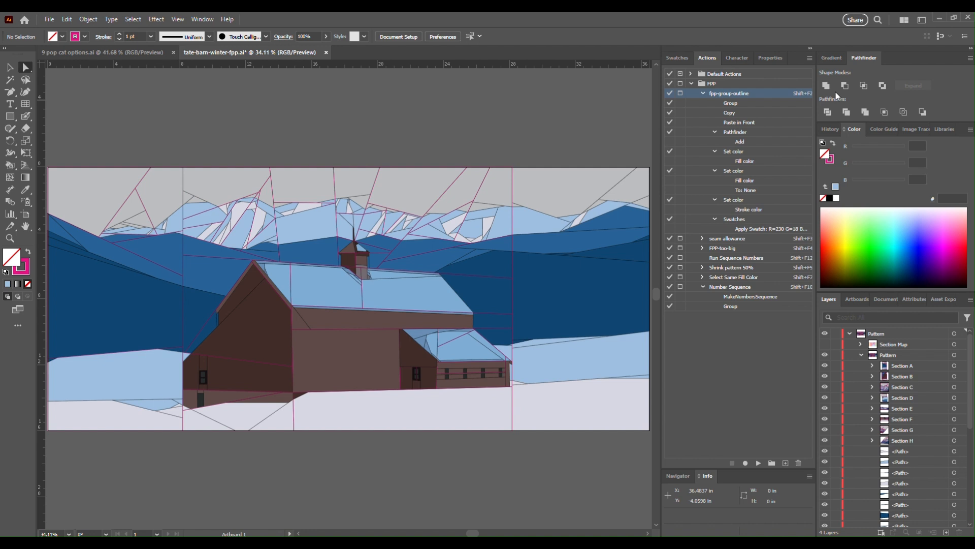
scroll(338, 470, down, 1)
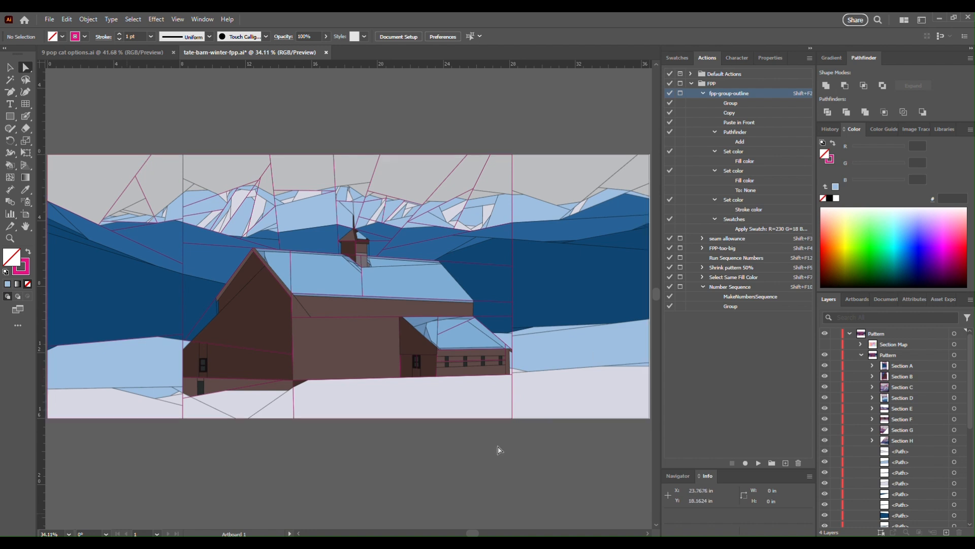
click(956, 365)
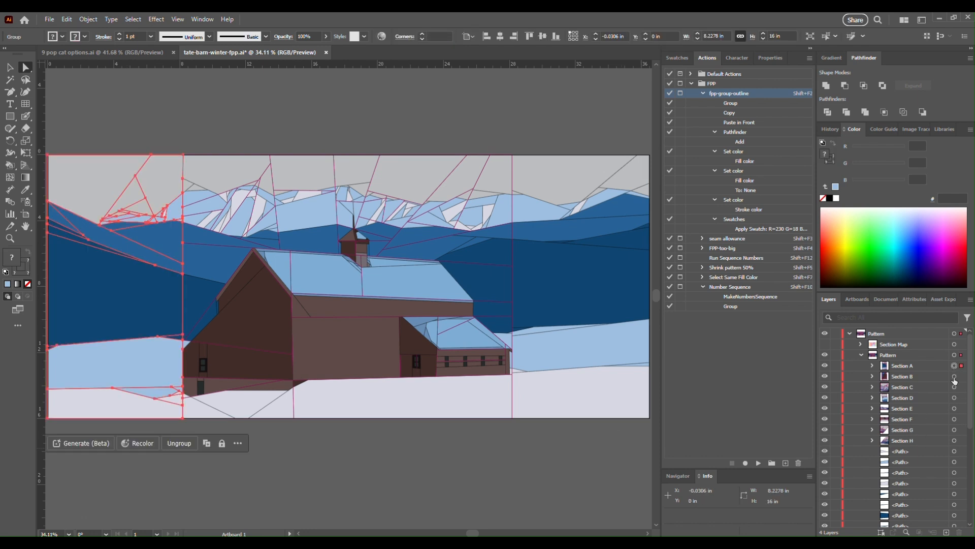
click(955, 377)
click(955, 387)
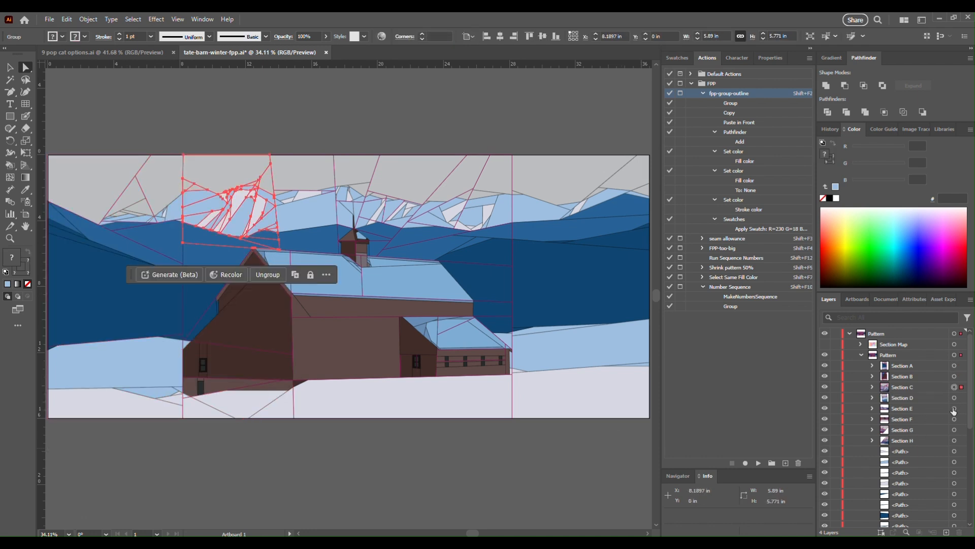
click(955, 398)
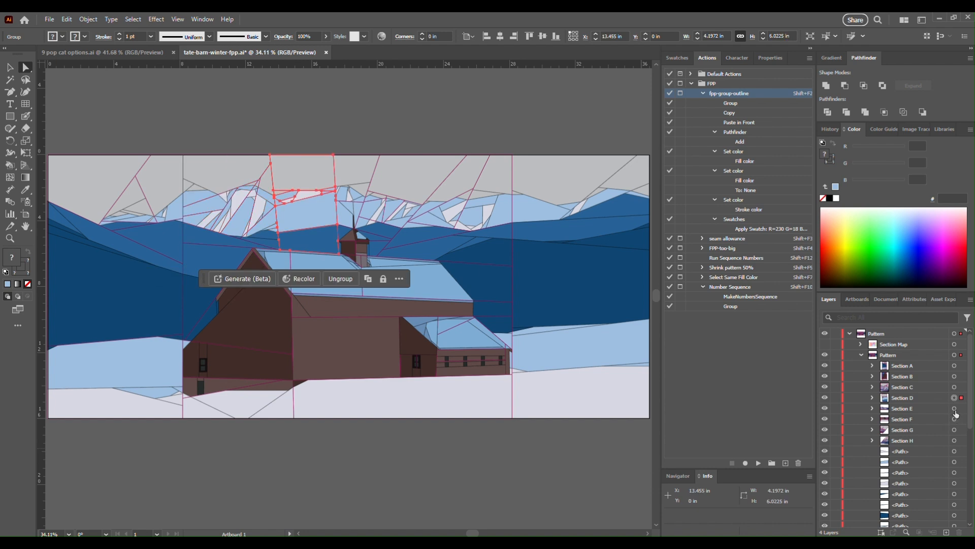
click(955, 409)
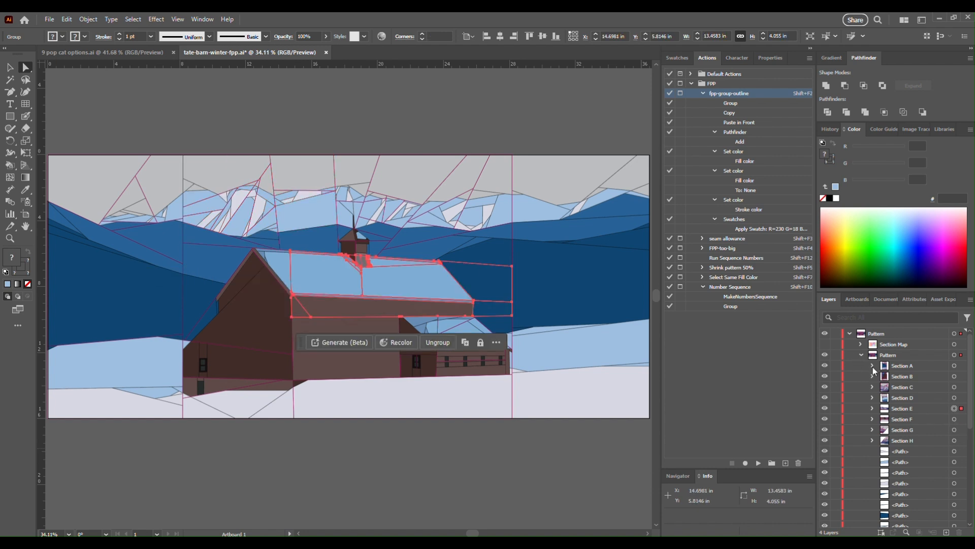
- Examine the subgroups inside Section A by highlighting A2 through A7 one by one, then collapse the section
click(873, 366)
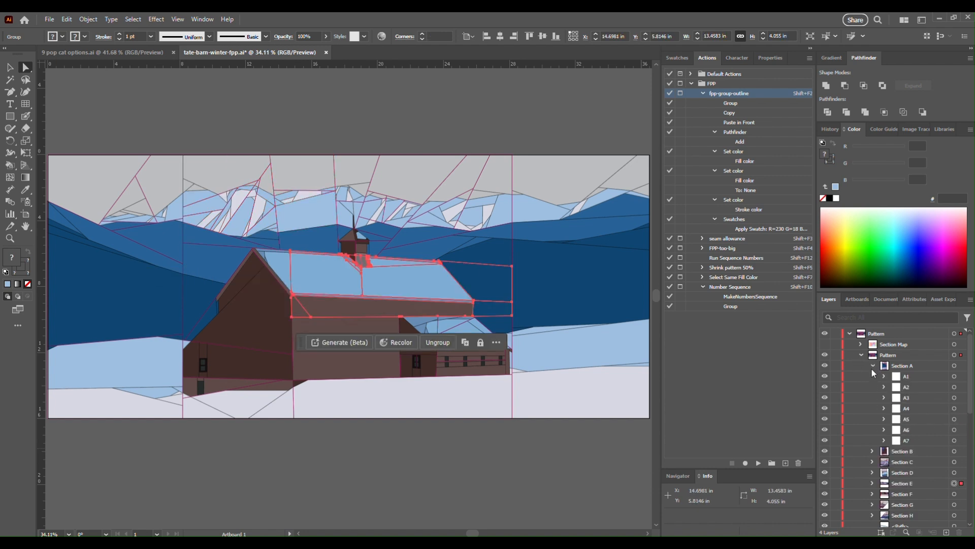
click(955, 387)
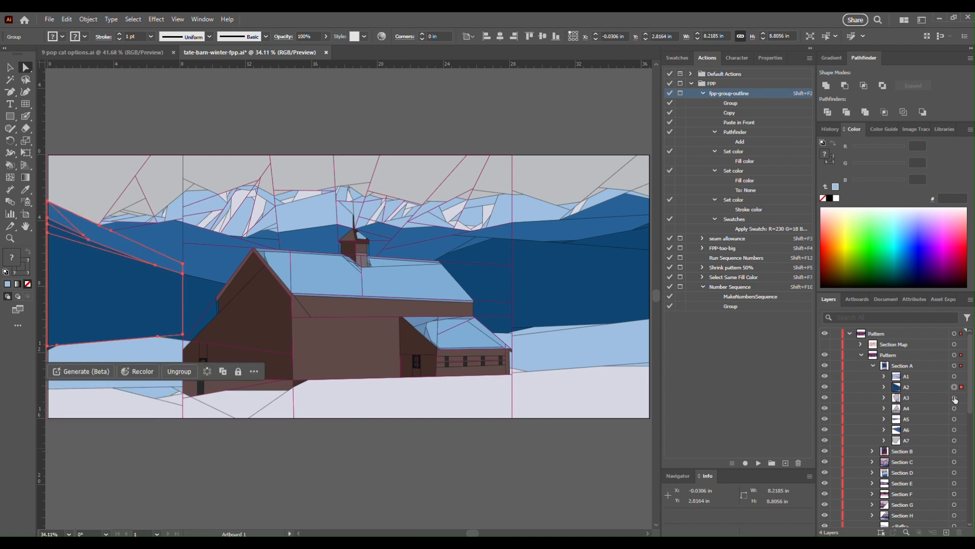
click(954, 397)
click(954, 408)
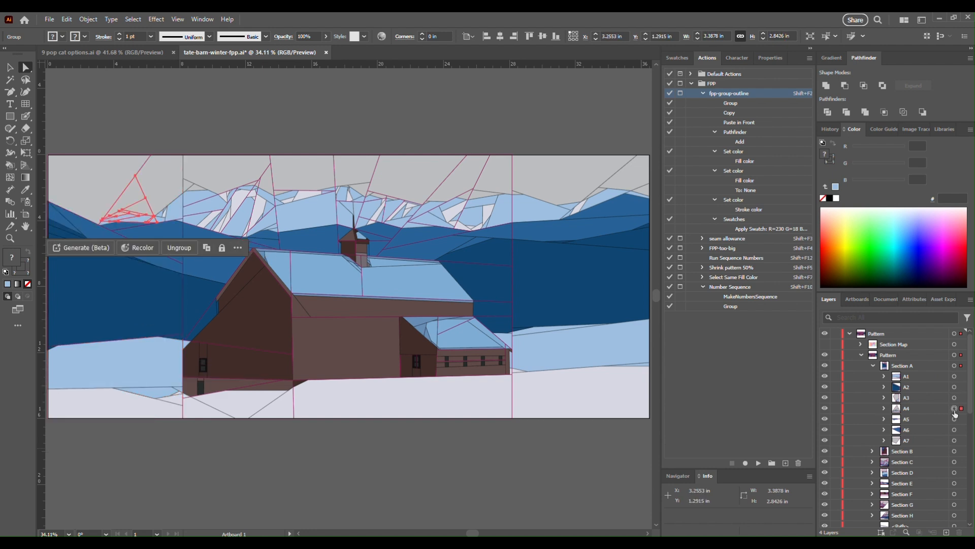
click(955, 419)
click(955, 429)
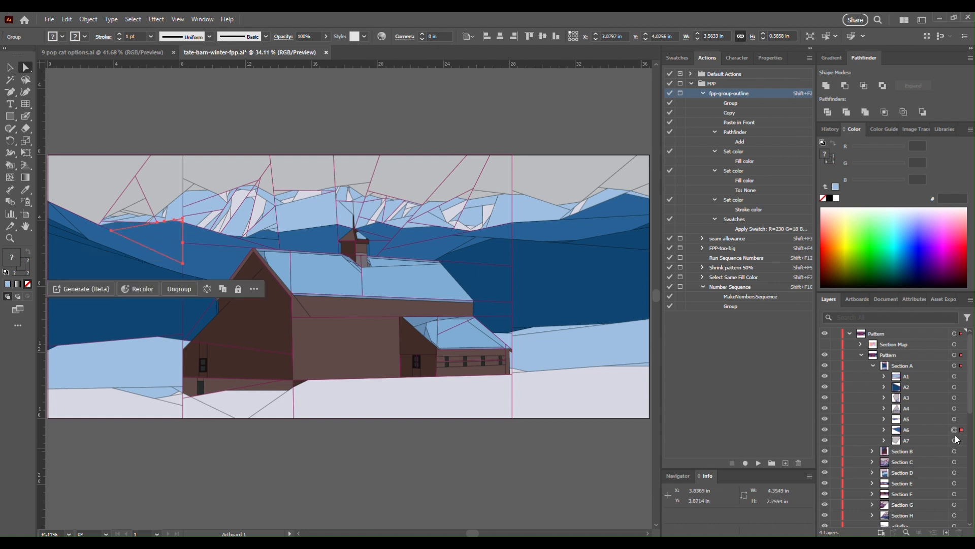
click(955, 440)
click(874, 365)
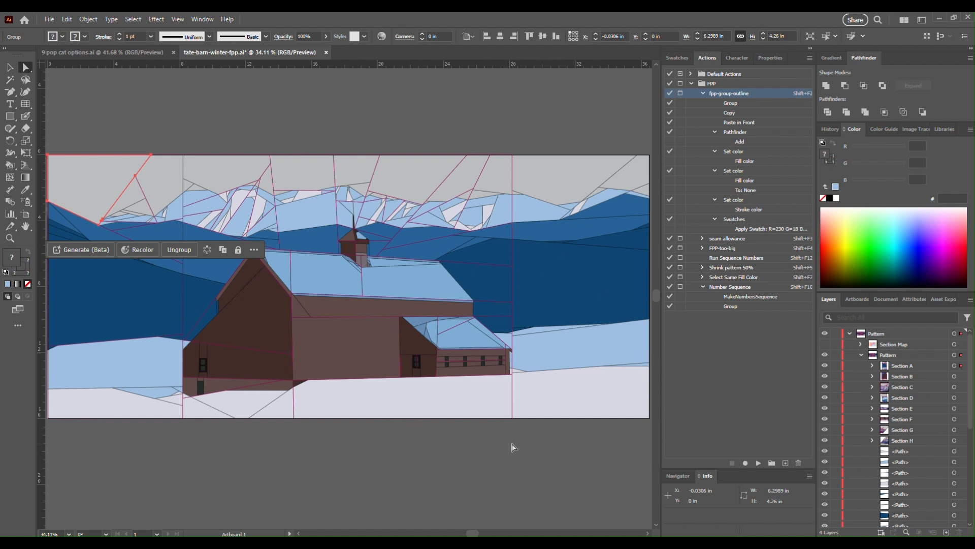
- Run fpp-group-outline on the white snow foreground and its thin blue sliver in the pattern's lower right, naming the group I1
scroll(502, 438, up, 1)
scroll(503, 427, up, 1)
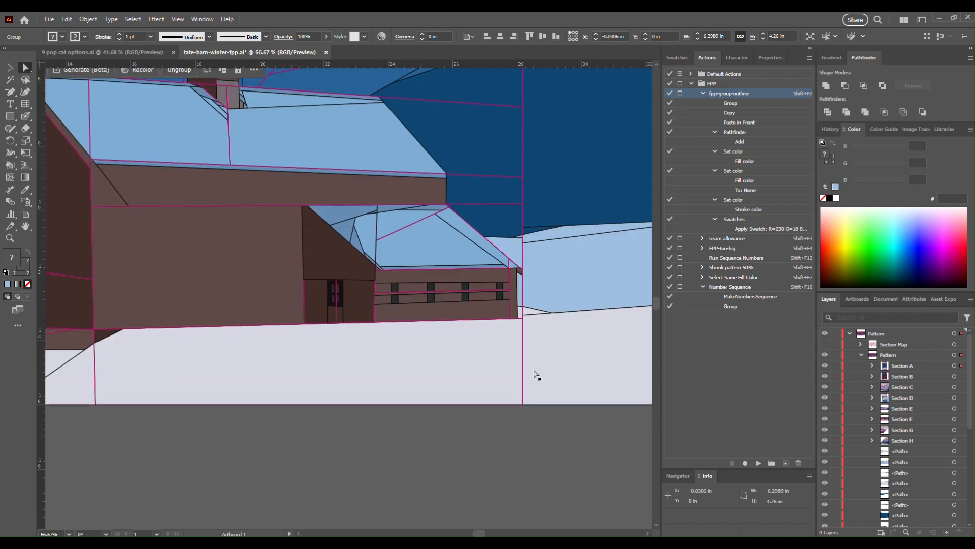
drag(551, 333, 316, 391)
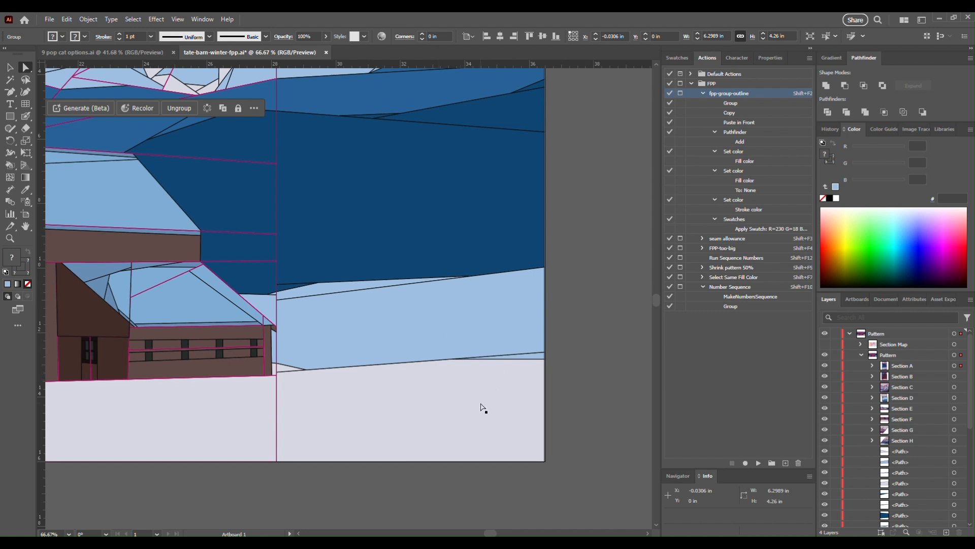
click(535, 358)
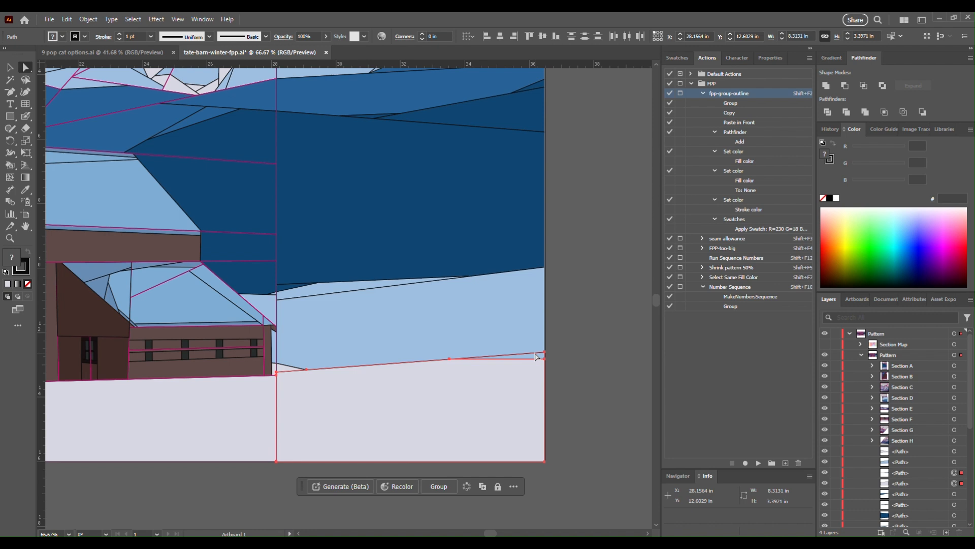
key(shift+F2)
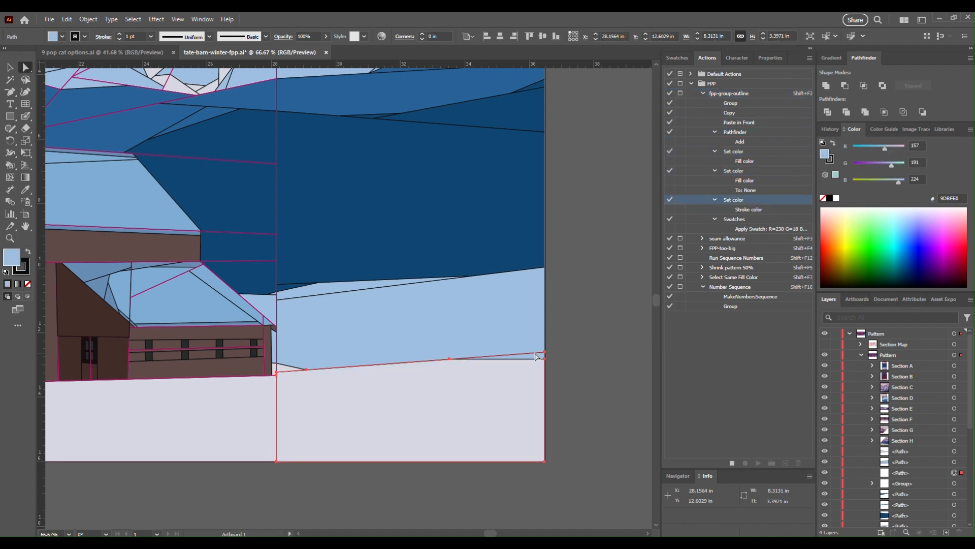
drag(907, 477, 907, 488)
double_click(905, 472)
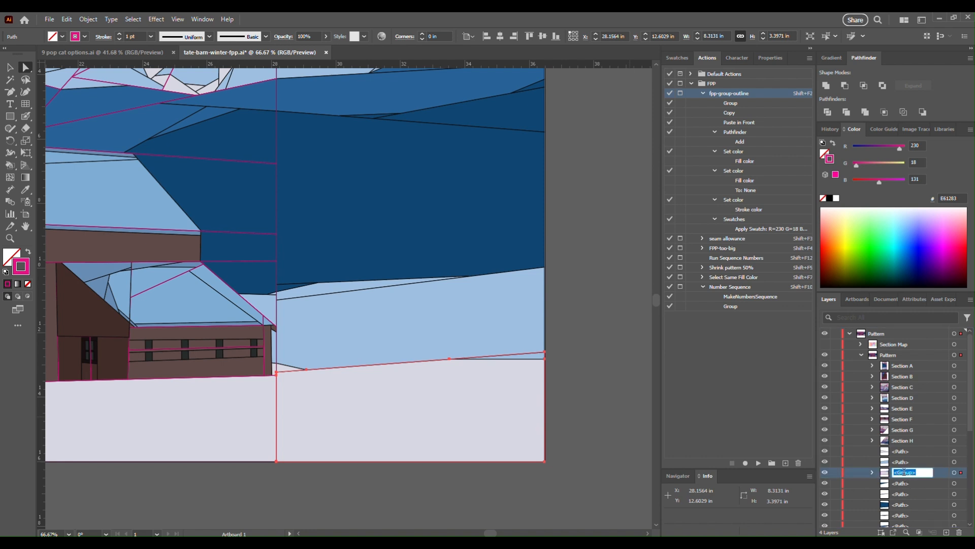
text(11)
key(Return)
- Run fpp-group-outline on the light blue snow hill above I1 plus its small white sliver, naming the group I2
click(389, 314)
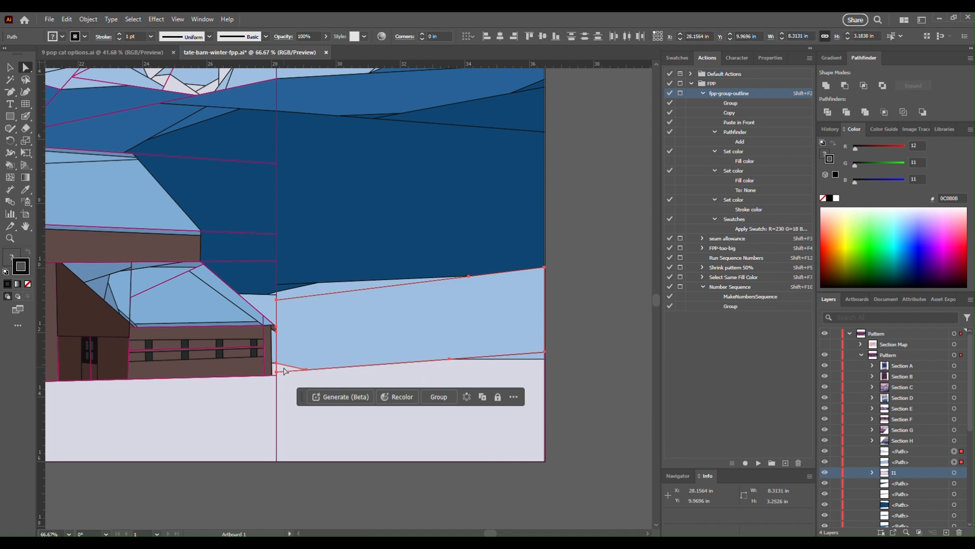
key(shift+F2)
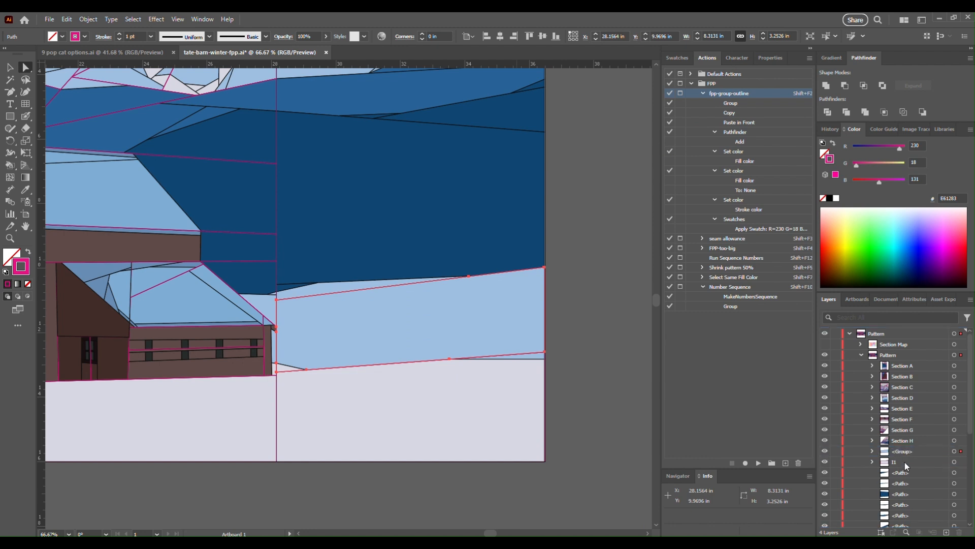
double_click(907, 450)
text(I2)
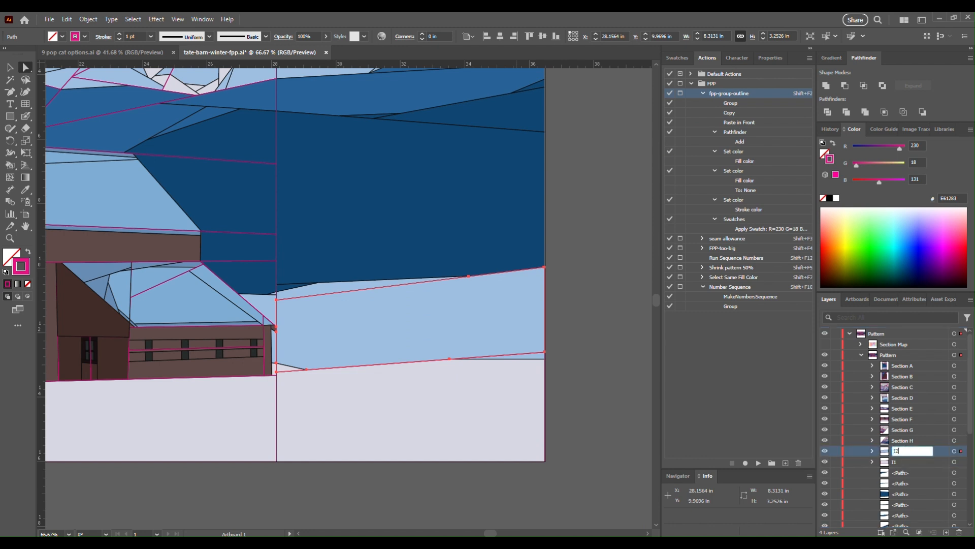
key(Return)
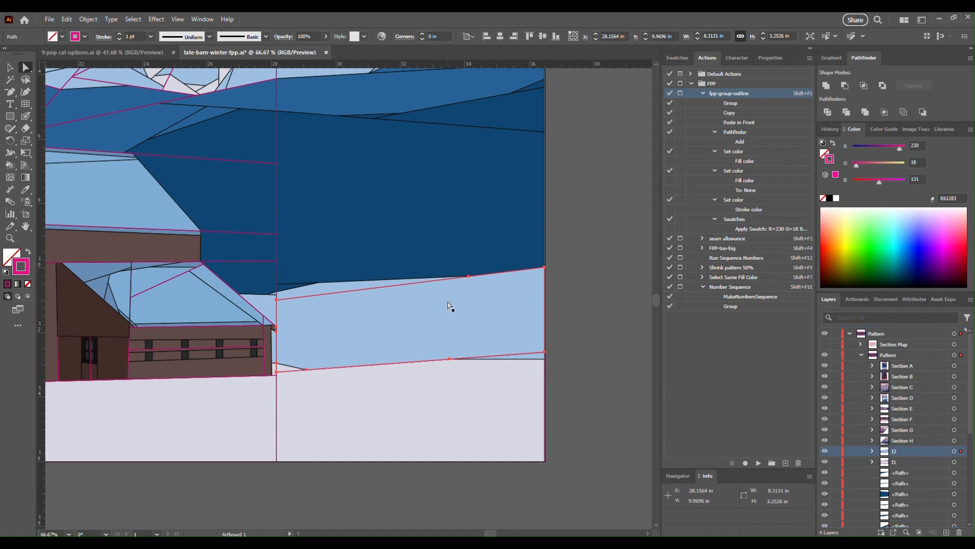
- Run fpp-group-outline on the thin light blue strip, dark sliver and large dark blue mountain above I2, naming the group I3
click(331, 288)
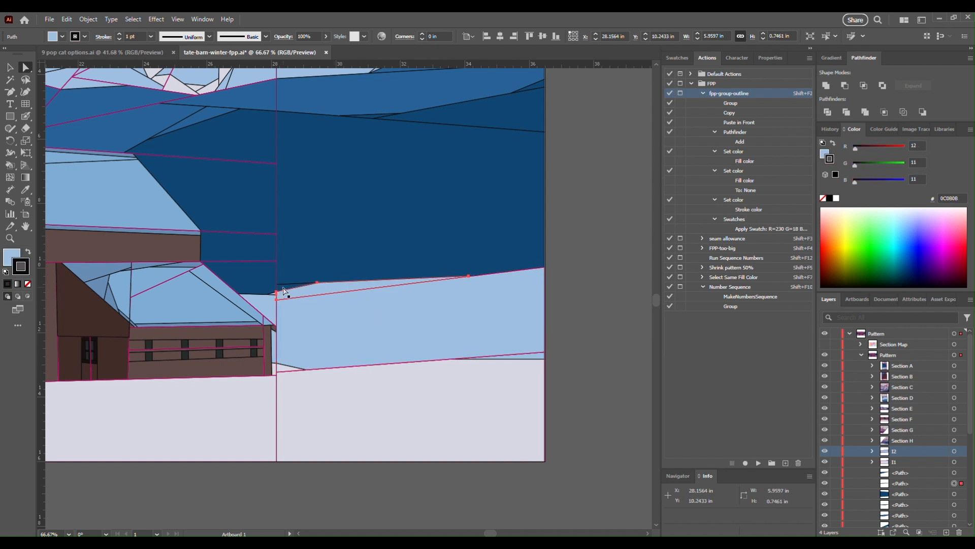
shift+click(309, 232)
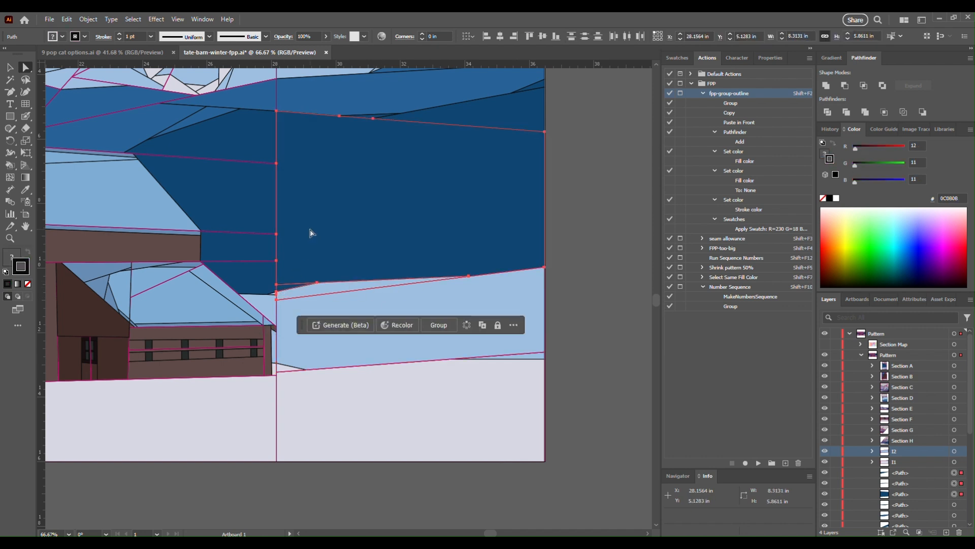
key(shift+F2)
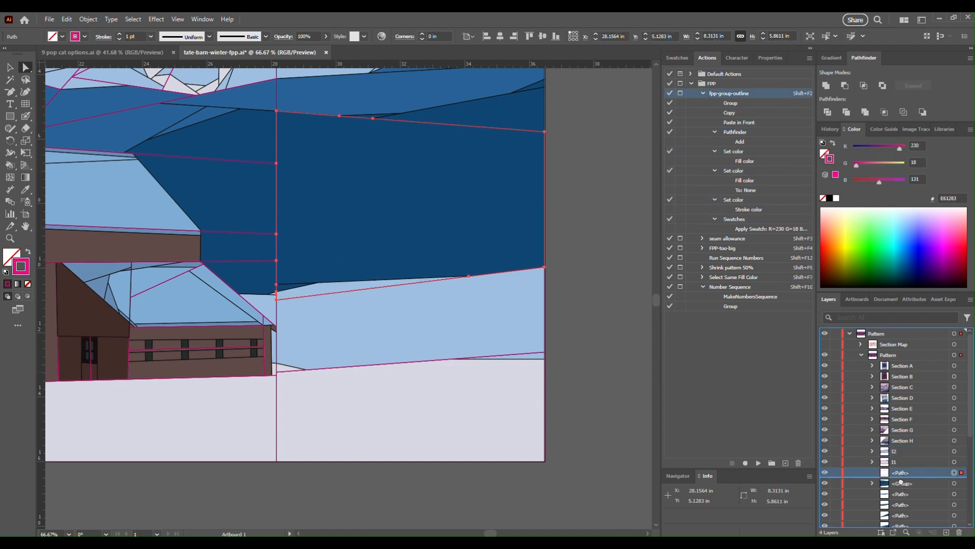
double_click(904, 473)
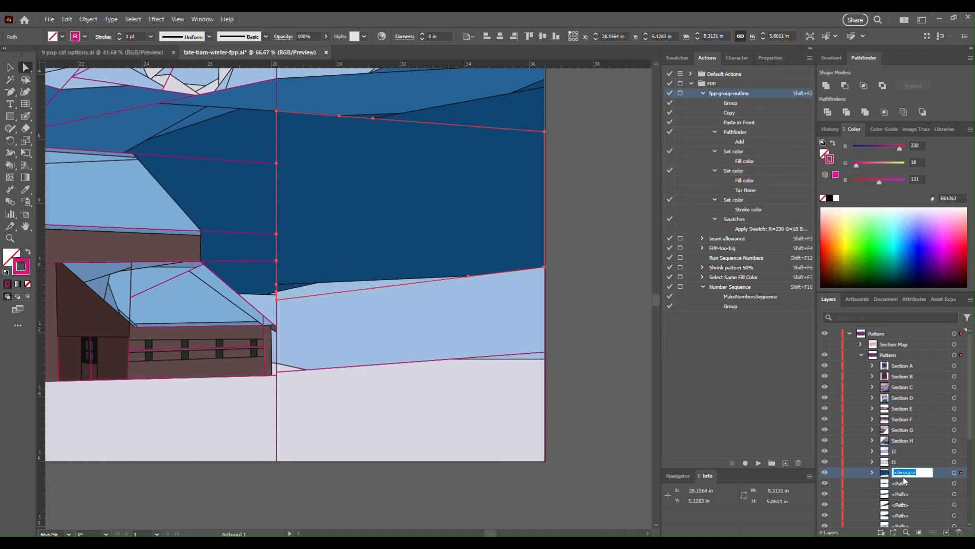
text(I)
- Run fpp-group-outline on the medium blue mountain band and the dark blue pieces between it and I3, naming the group I4
scroll(438, 392, up, 5)
click(417, 224)
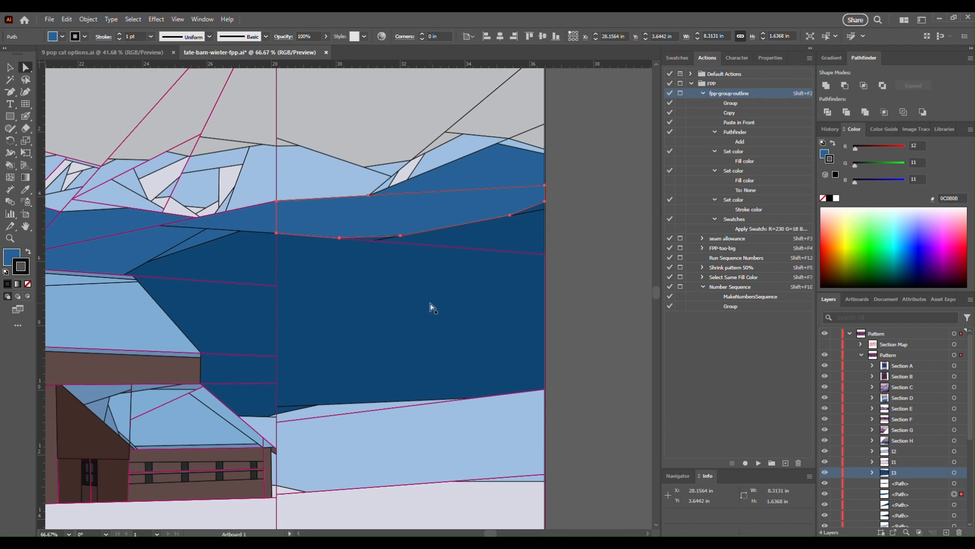
scroll(430, 309, up, 3)
scroll(451, 194, up, 2)
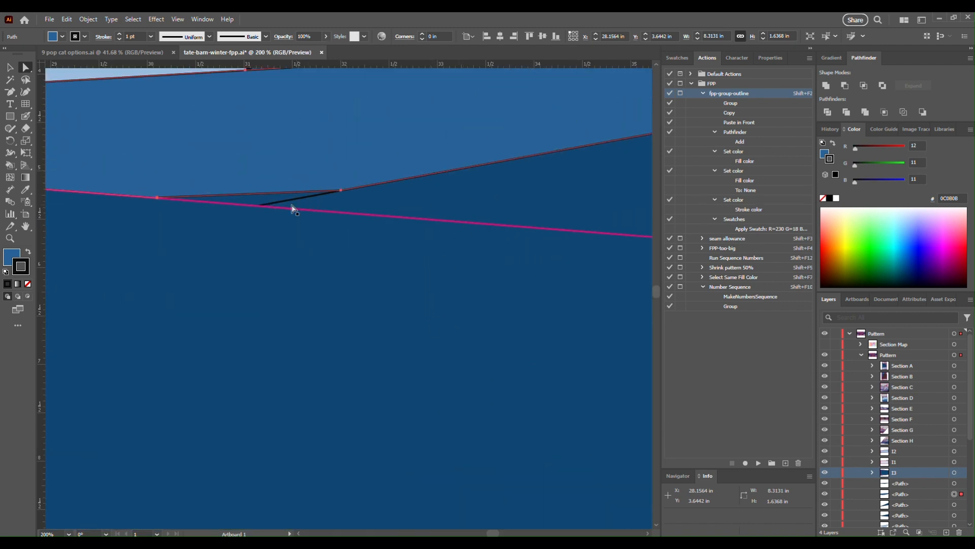
shift+click(274, 198)
scroll(465, 257, down, 2)
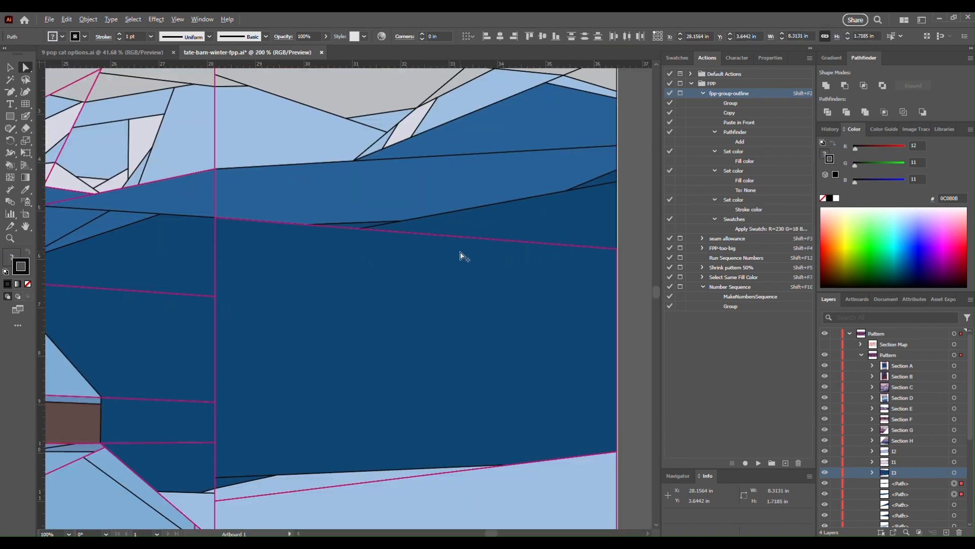
scroll(464, 256, down, 1)
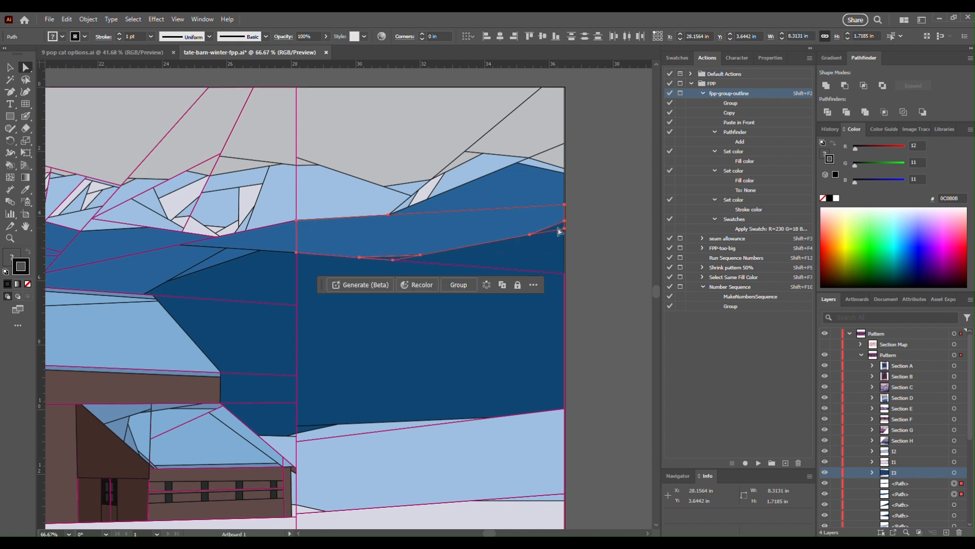
shift+click(540, 252)
key(shift+F2)
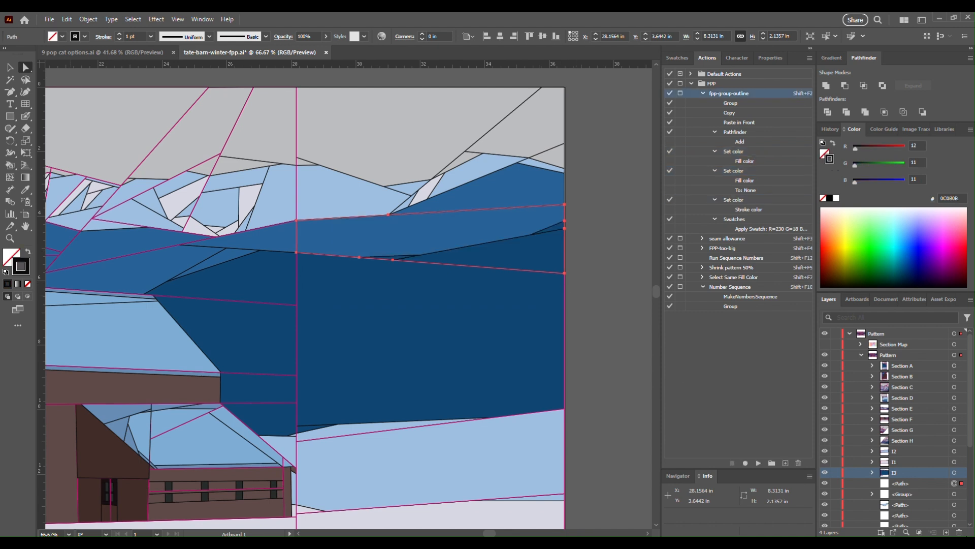
double_click(914, 483)
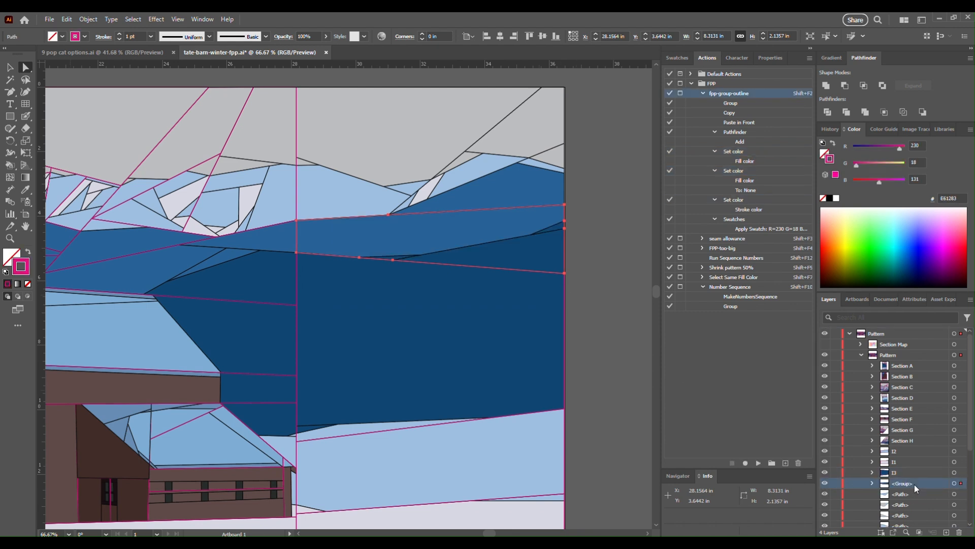
key(Return)
- Run fpp-group-outline on the medium blue peak, light blue sliver and grey sky triangle above I4, naming the group I5
click(502, 193)
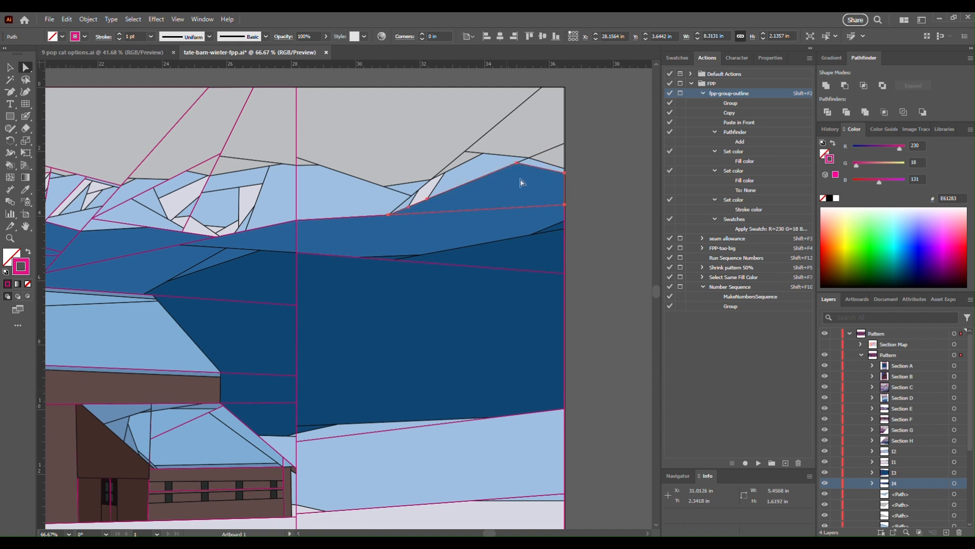
shift+click(541, 160)
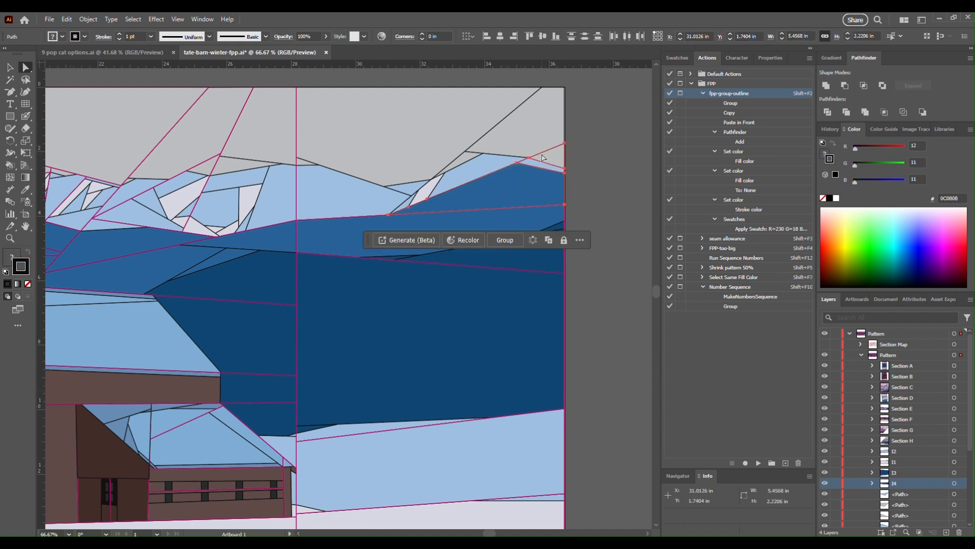
key(shift+F2)
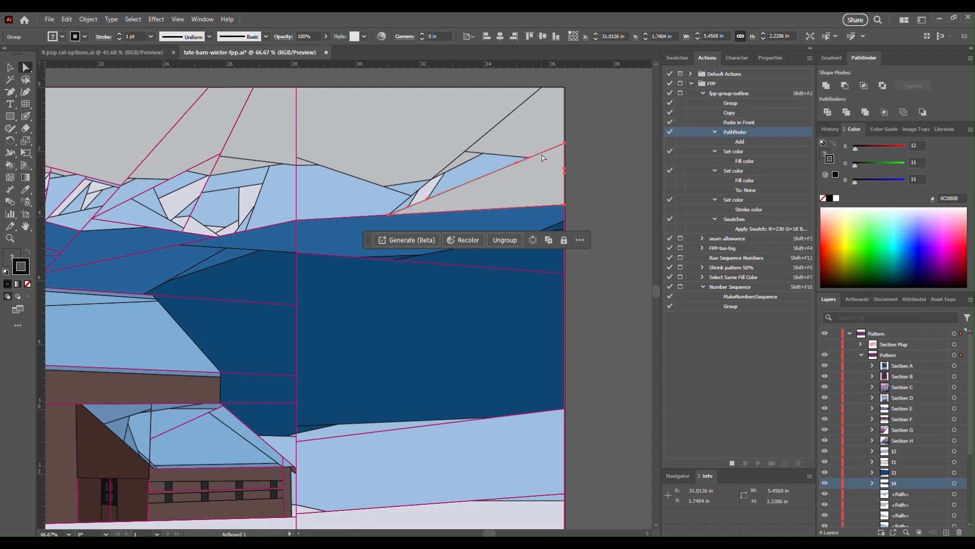
scroll(918, 455, down, 3)
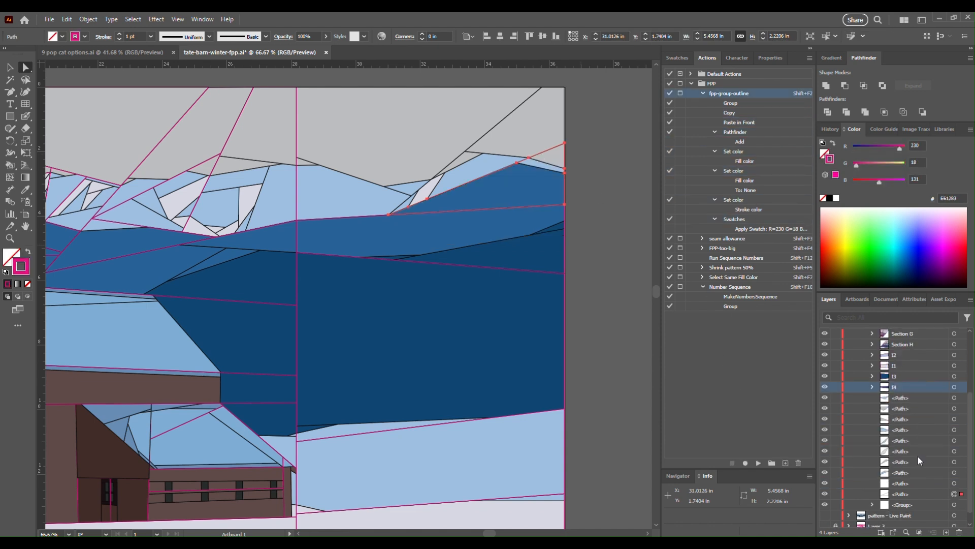
click(910, 504)
double_click(910, 494)
text(I5)
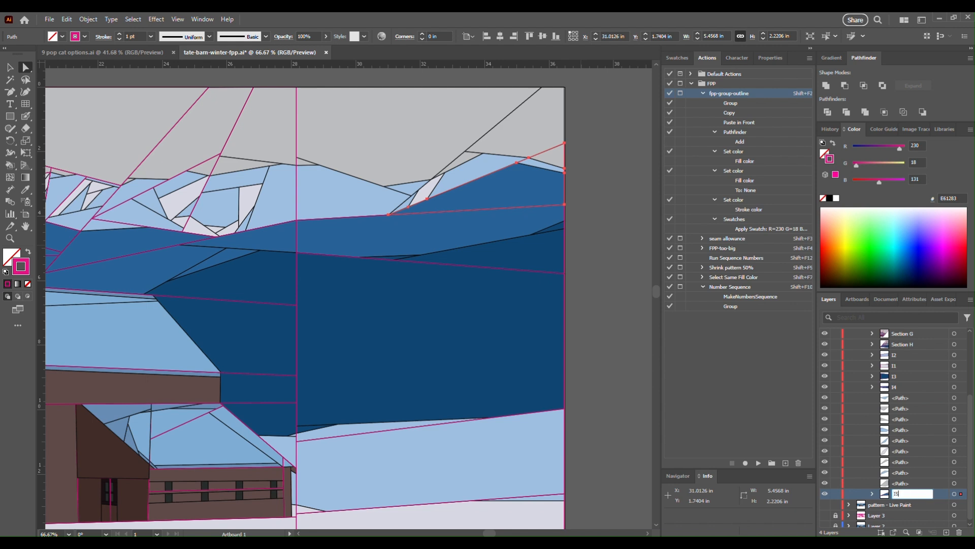
- Run fpp-group-outline on the light blue snow peak above I5, its white and light blue slivers and adjoining grey sky pieces, naming the group I6
key(Return)
click(432, 193)
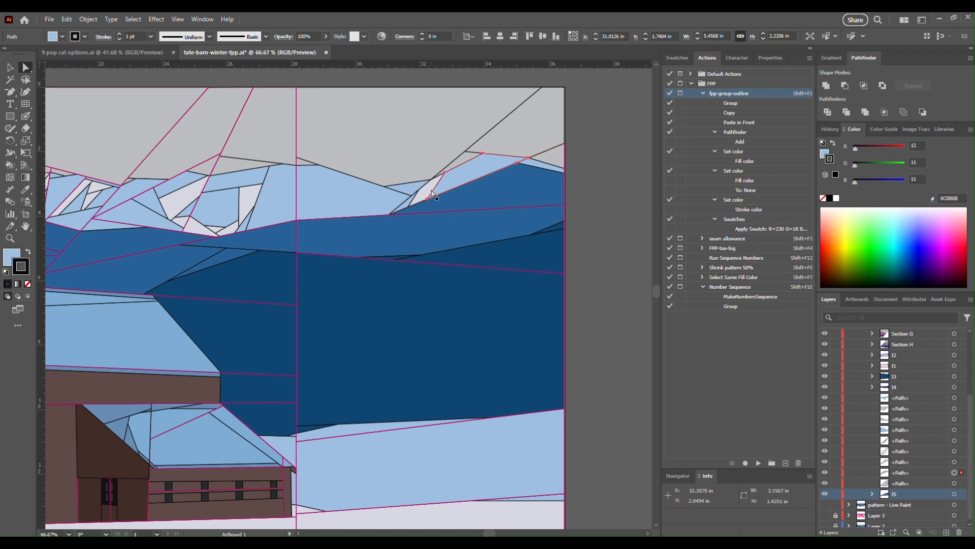
click(407, 207)
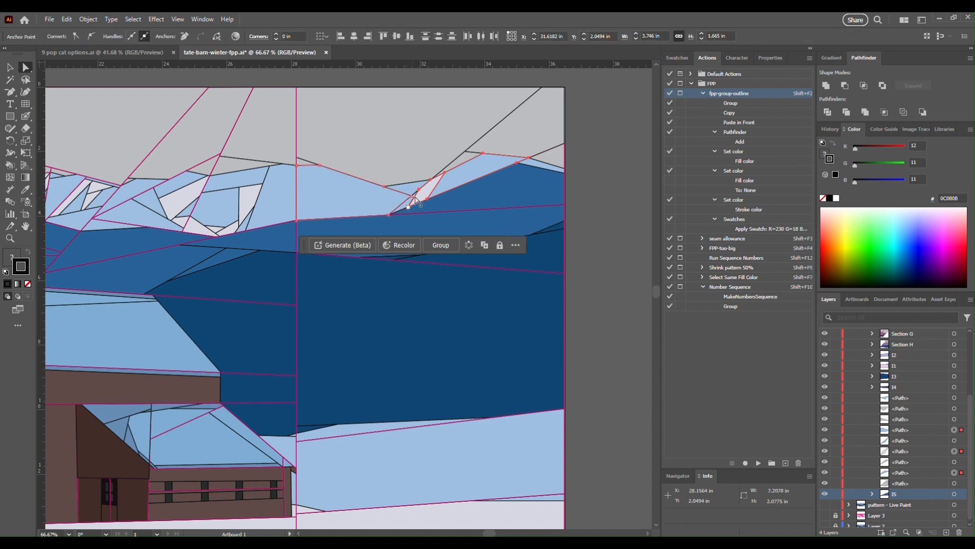
key(Delete)
key(ctrl+z)
key(ctrl+z)
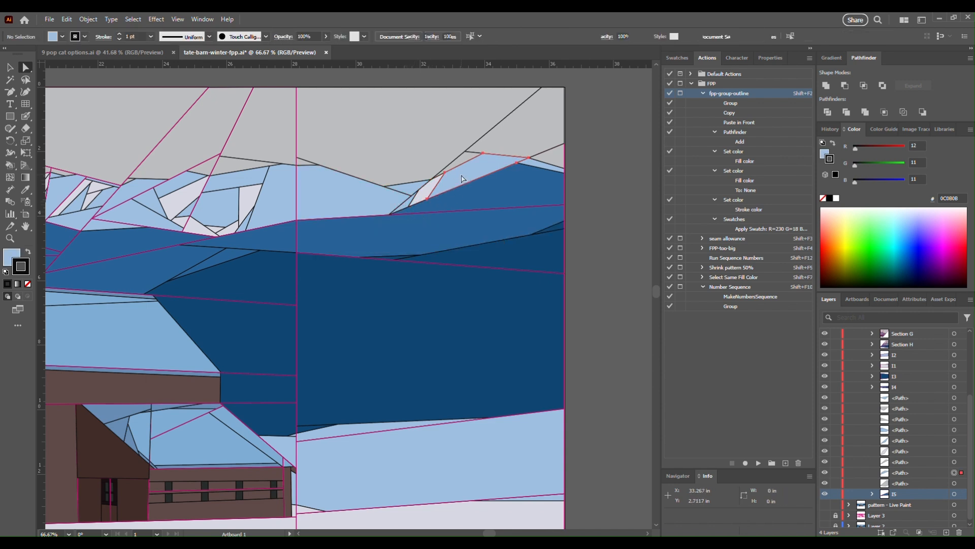
click(408, 207)
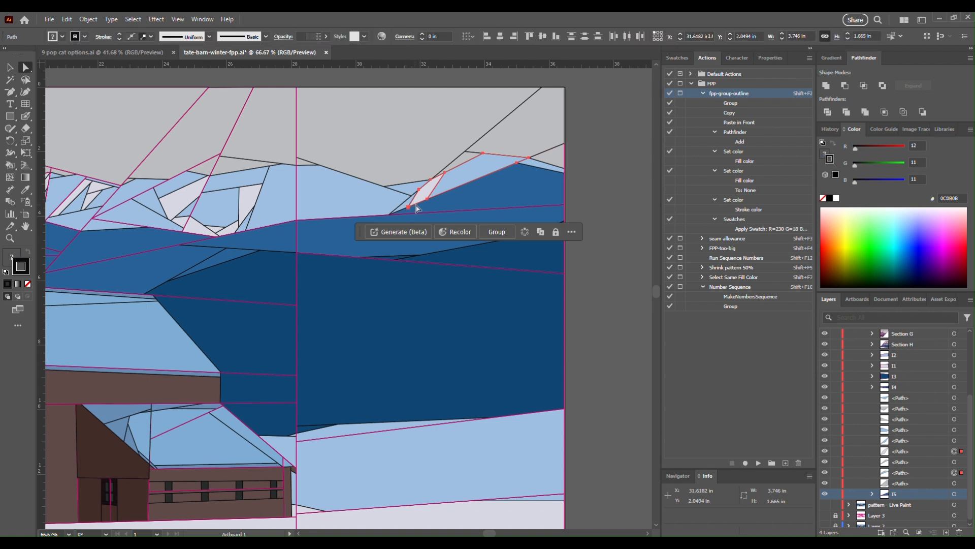
scroll(408, 207, up, 4)
click(378, 193)
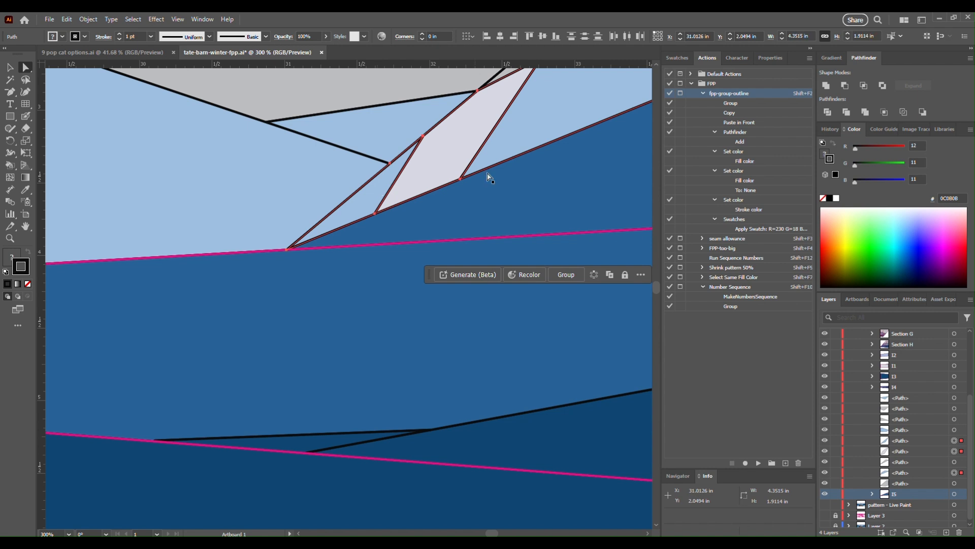
scroll(496, 170, down, 4)
shift+click(528, 114)
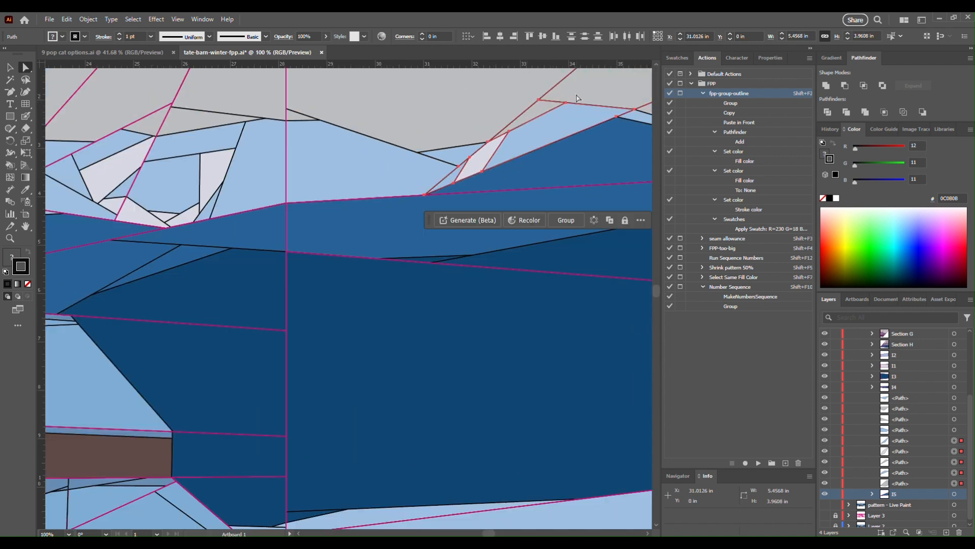
key(shift+F2)
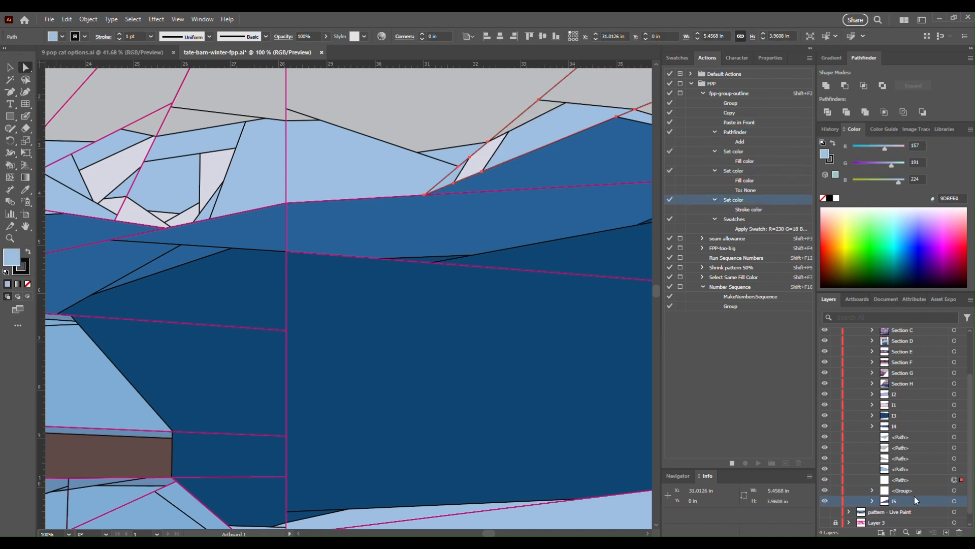
drag(908, 487, 907, 489)
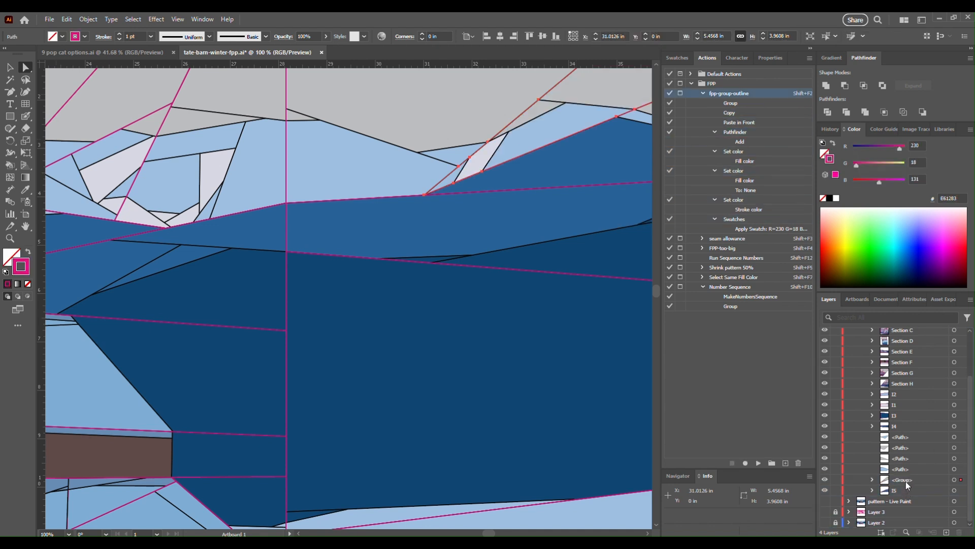
double_click(905, 480)
text(I)
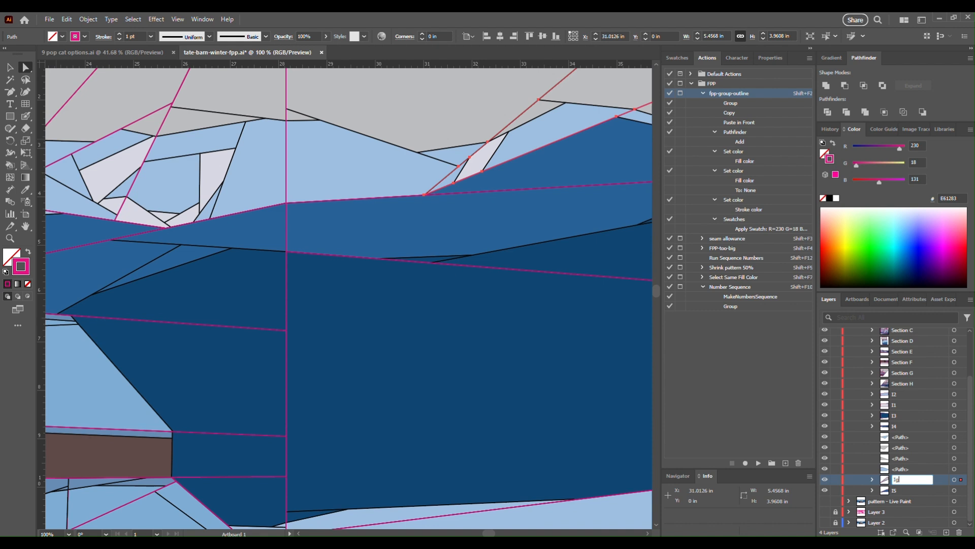
text(6)
key(Return)
- Run fpp-group-outline on the large grey sky piece beside I6 and the small light blue triangle beneath it, naming the group I7
scroll(373, 429, up, 3)
scroll(389, 406, up, 3)
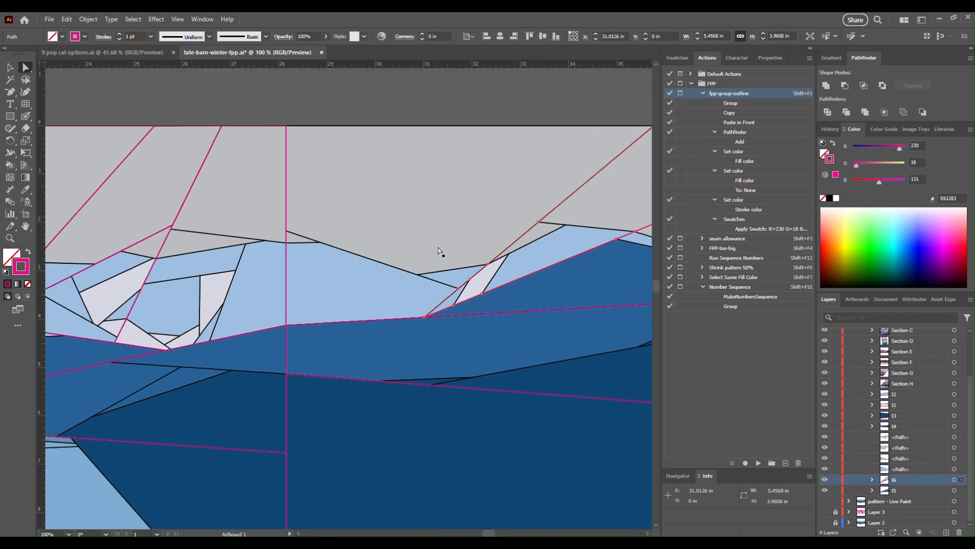
click(444, 230)
shift+click(450, 283)
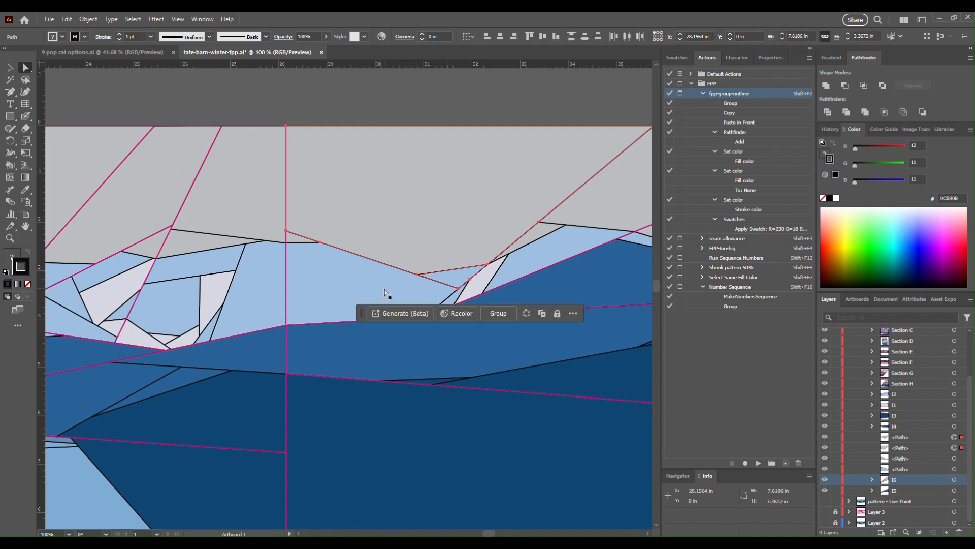
key(shift+F2)
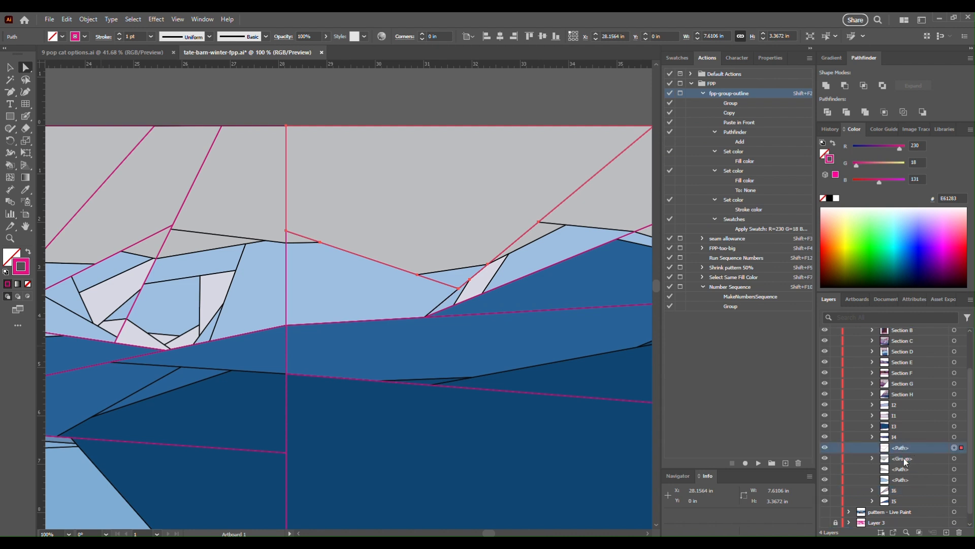
double_click(903, 447)
text(I7)
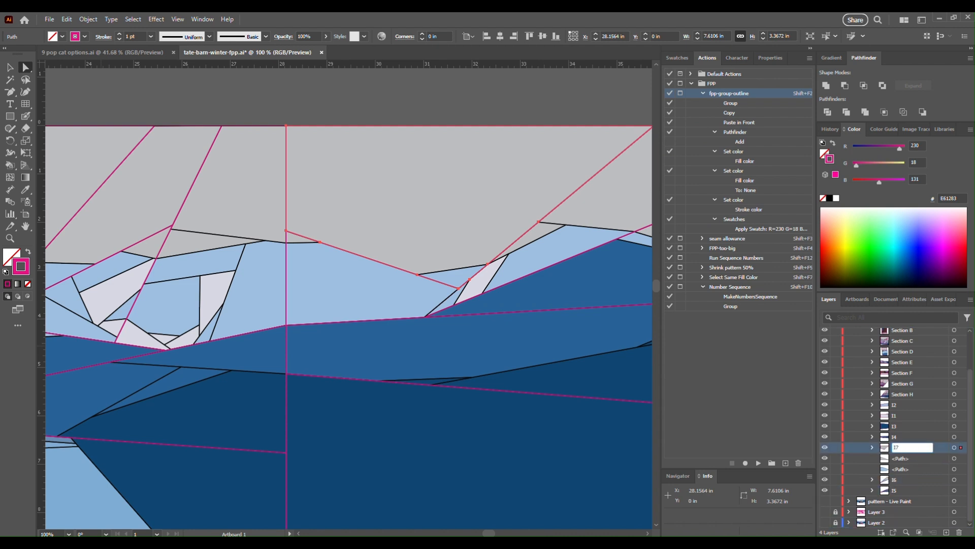
key(Return)
- Run fpp-group-outline on the light blue mountain below I7 and its thin grey sky sliver, naming the group I8
click(316, 264)
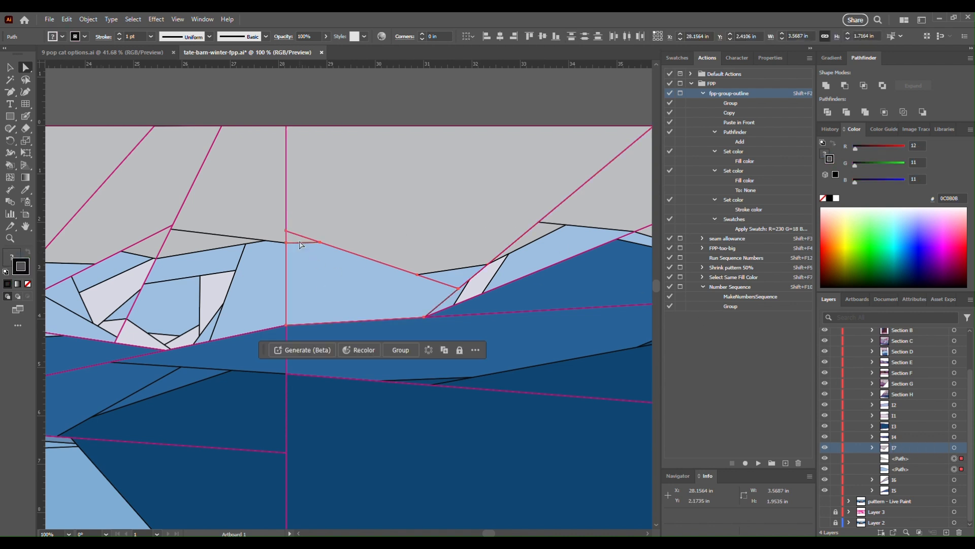
key(shift+F2)
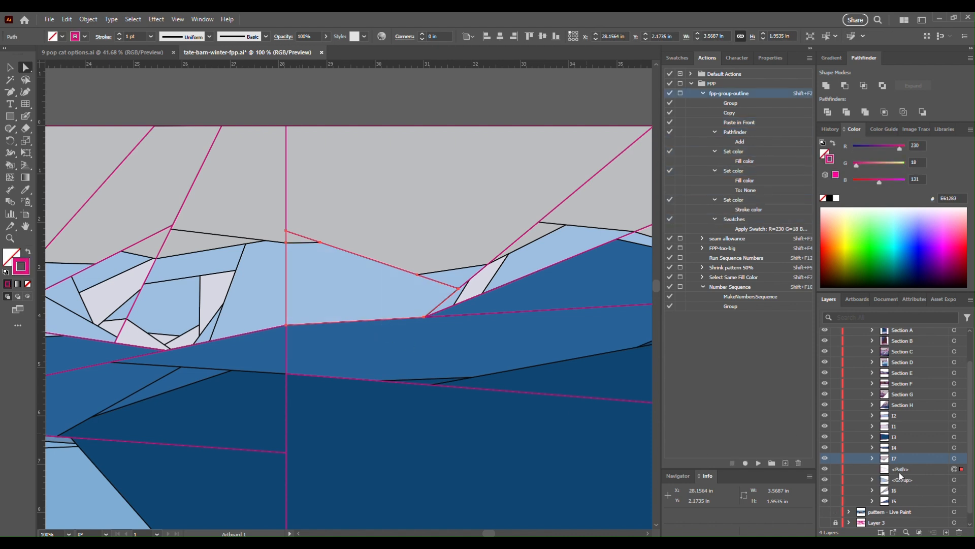
double_click(900, 468)
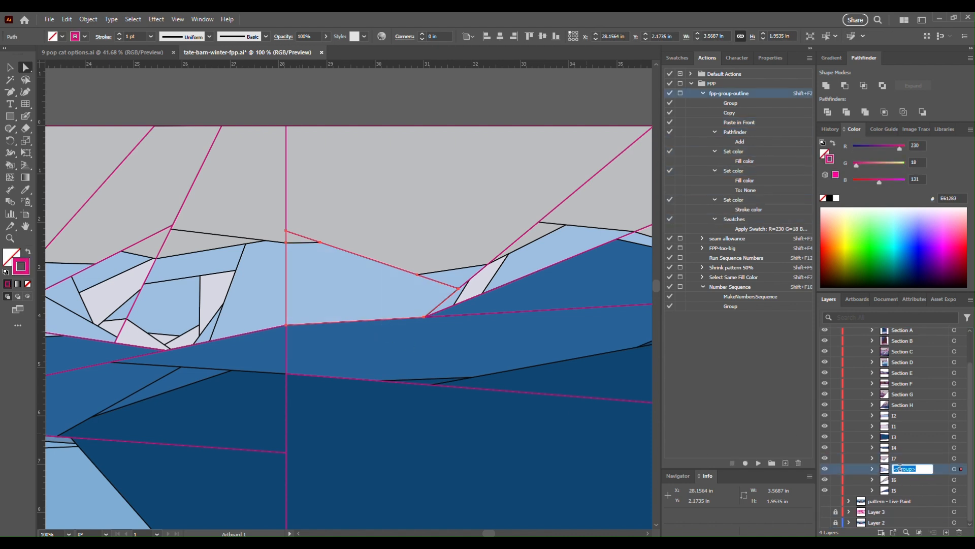
text(I8)
key(Return)
- Arrange the subgroups in numerical order from I1 to I8 and group them all together as Section I
drag(907, 427, 908, 411)
mouse_move(907, 490)
mouse_down()
mouse_move(909, 458)
mouse_move(910, 488)
mouse_move(909, 480)
mouse_up()
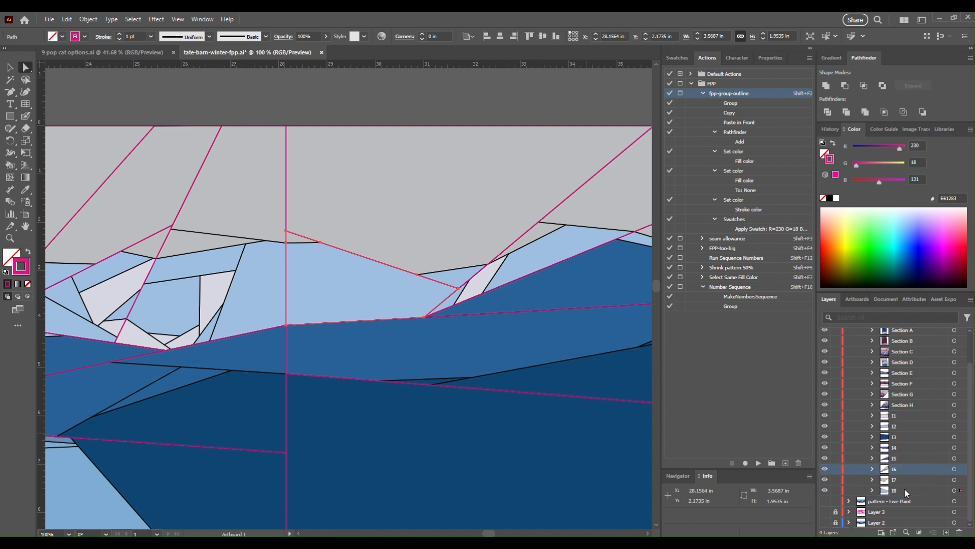
click(954, 490)
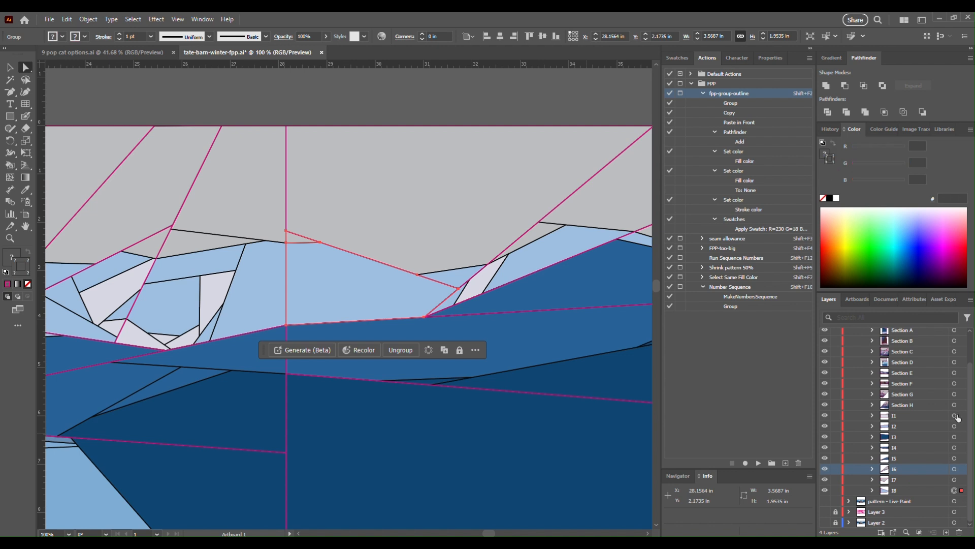
shift+click(955, 415)
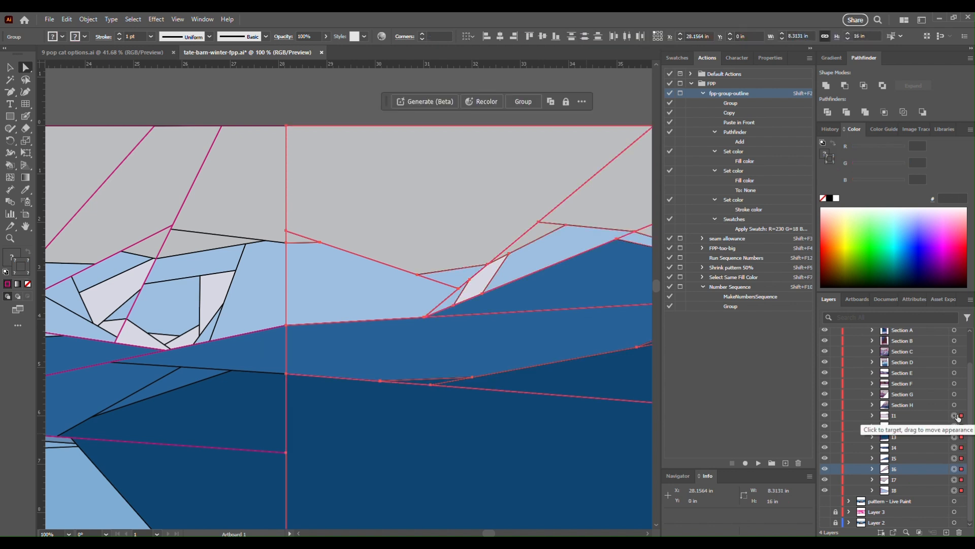
key(ctrl+g)
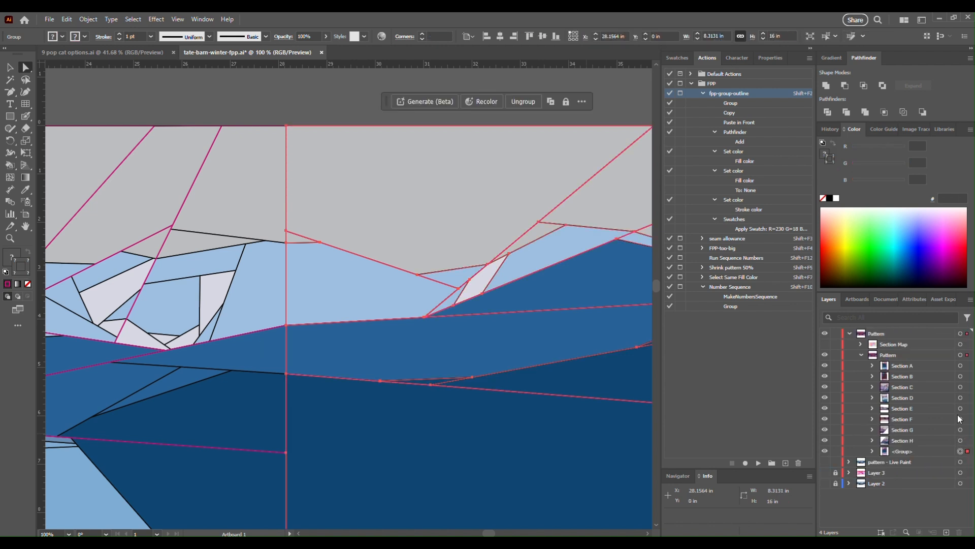
double_click(898, 451)
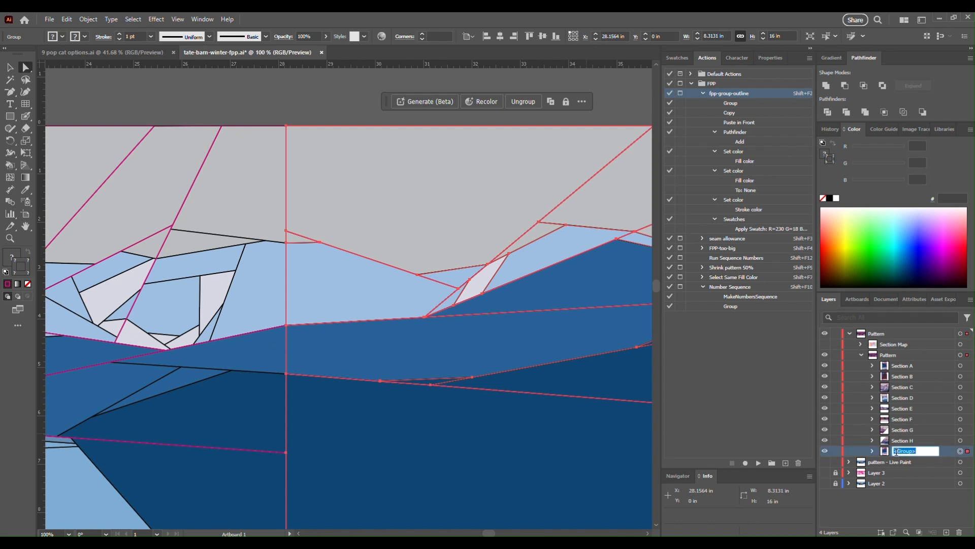
text(Section I)
key(Return)
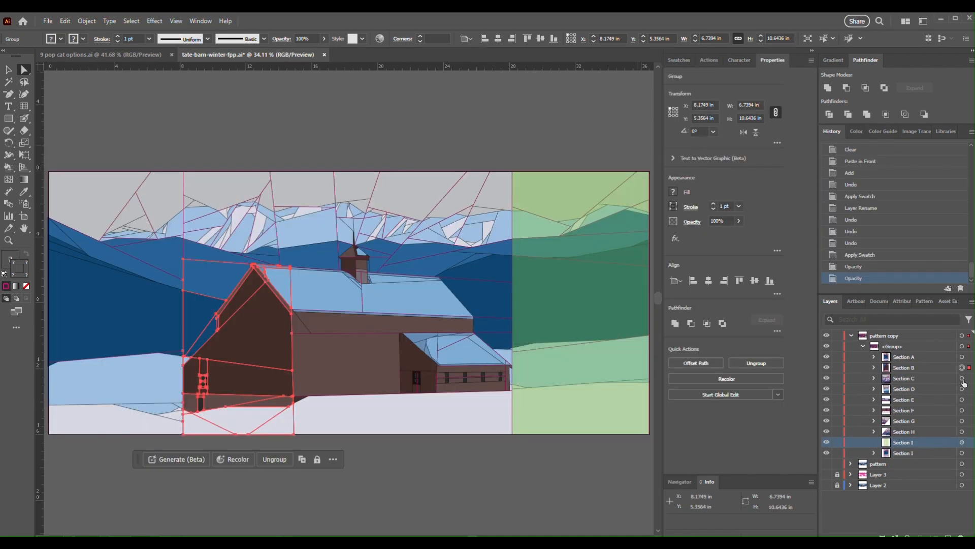
- Create a merged outline copy of Section A in front of it and fill the outline with the orange swatch
click(962, 357)
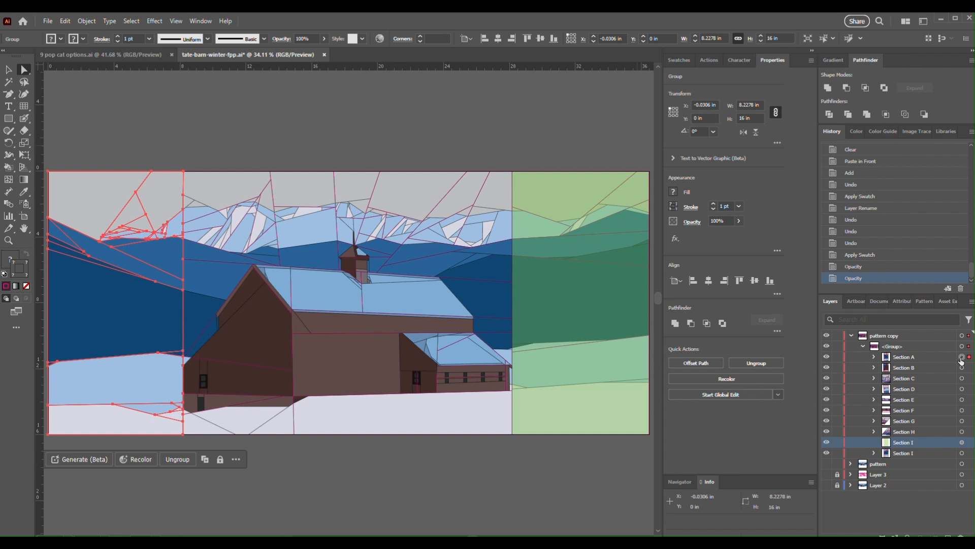
key(F2)
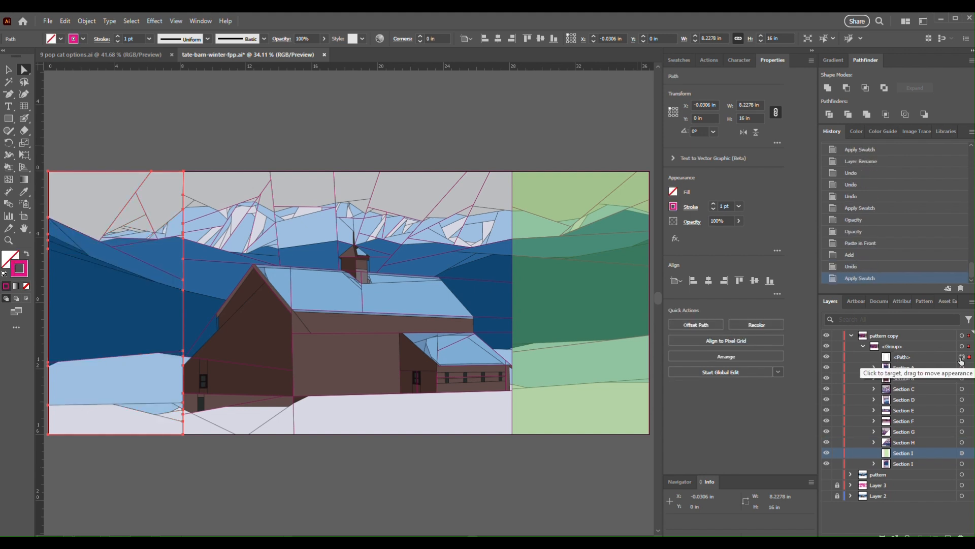
click(911, 357)
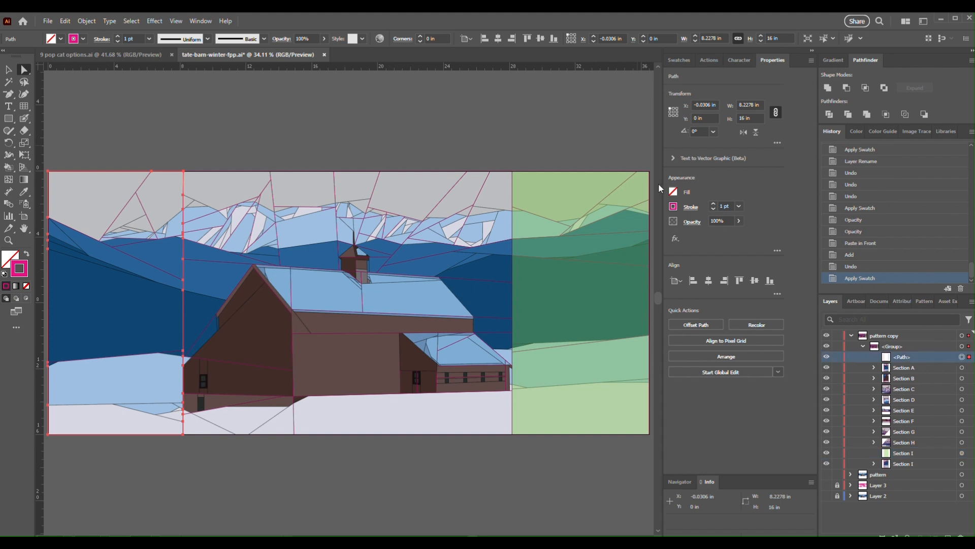
click(673, 191)
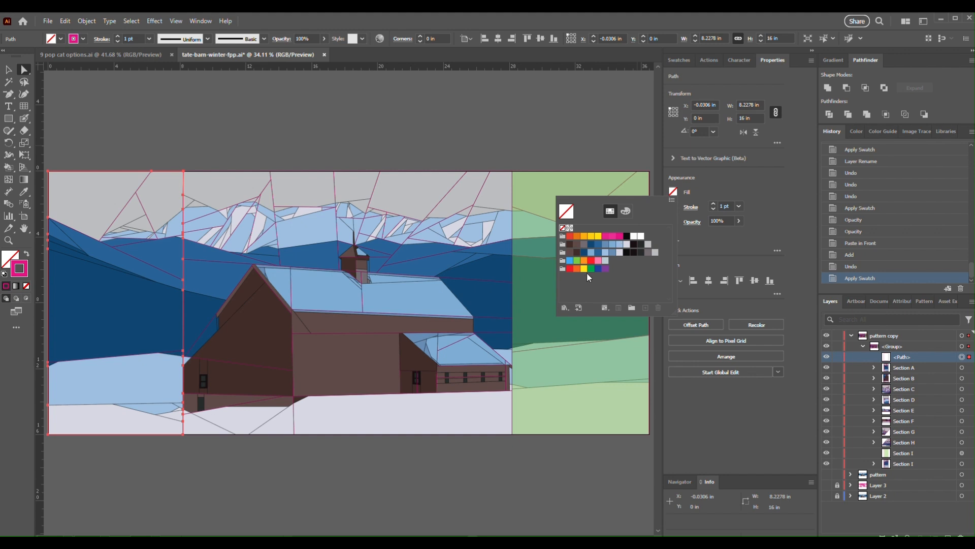
click(584, 260)
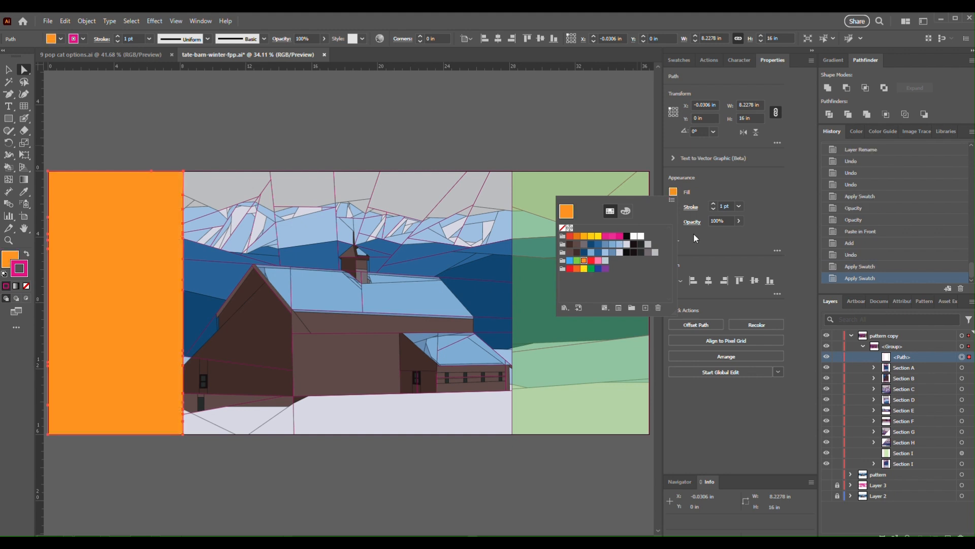
- Set the orange outline's opacity to 40% and rename its path Section A
click(713, 220)
text(40)
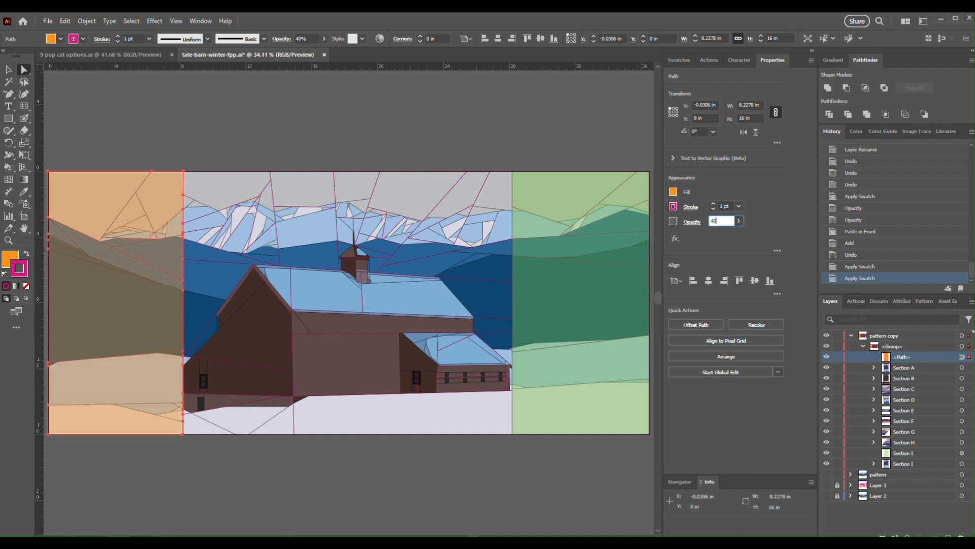
key(Return)
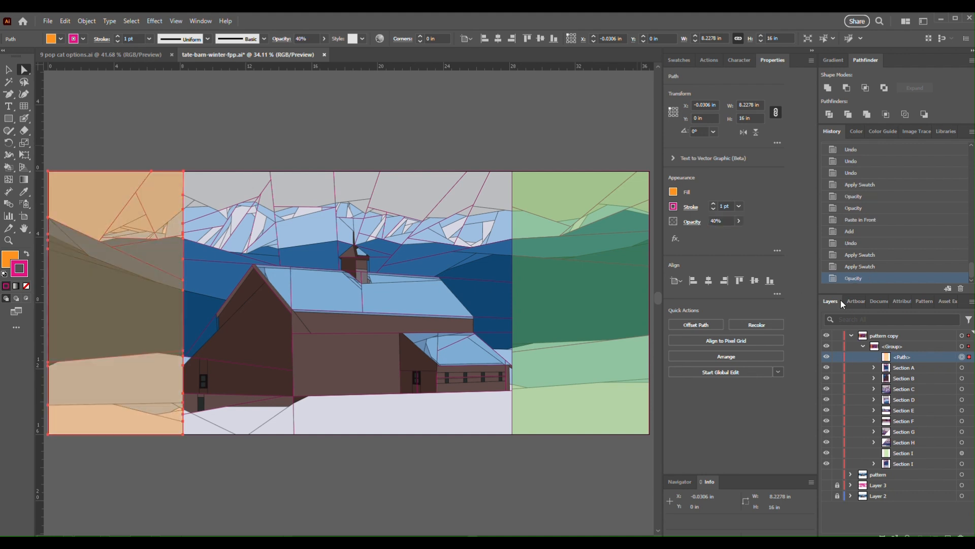
double_click(907, 357)
text(Section)
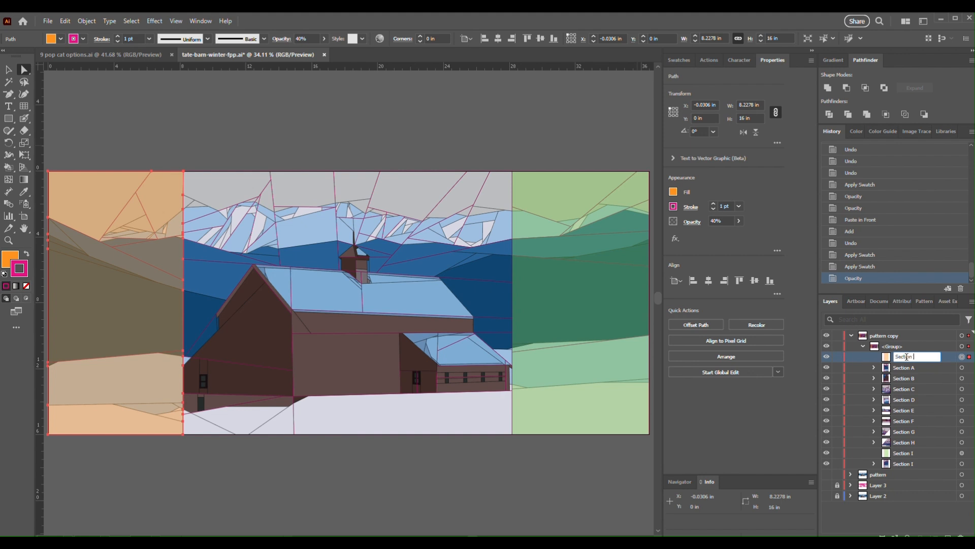
text( A)
key(Return)
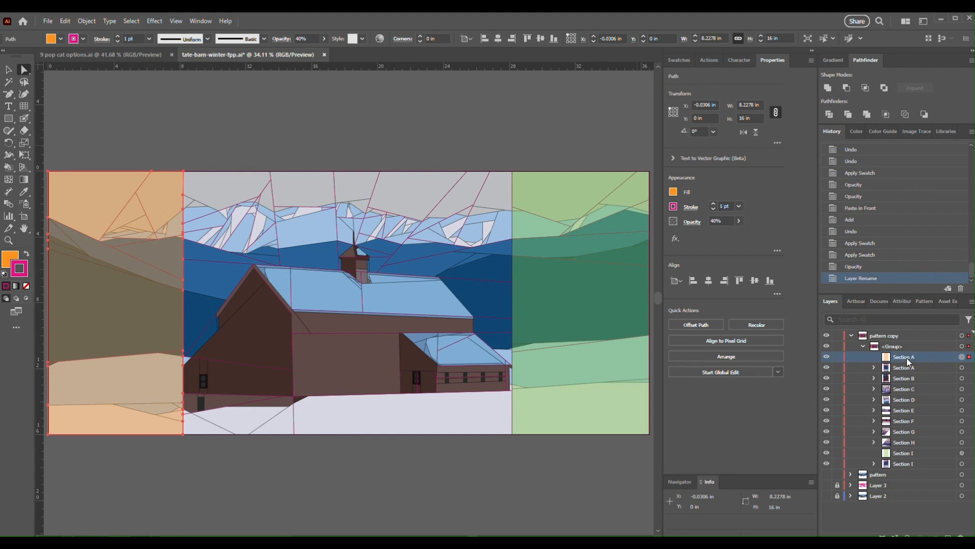
- Paste a copy of Section B in front and merge it into one outline with a magenta stroke and no fill
click(962, 379)
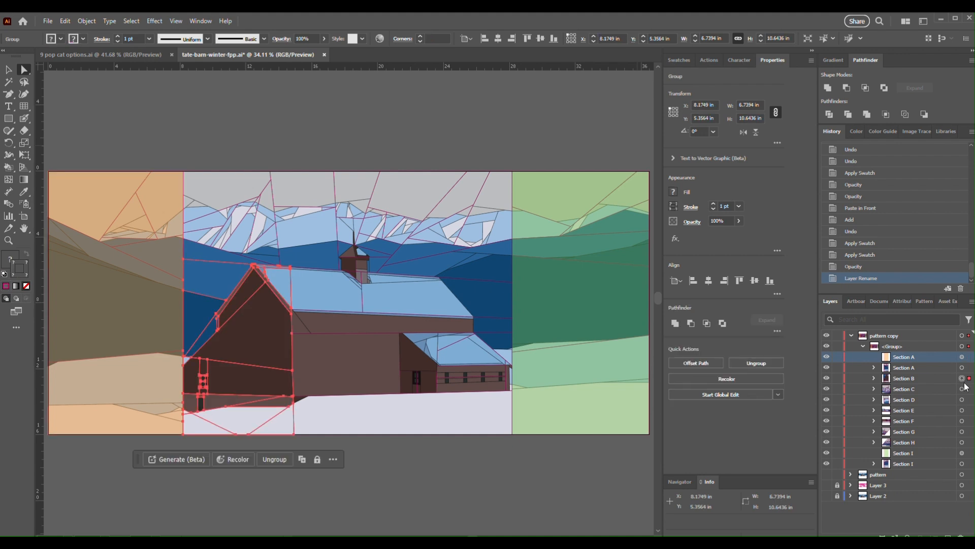
key(ctrl+f)
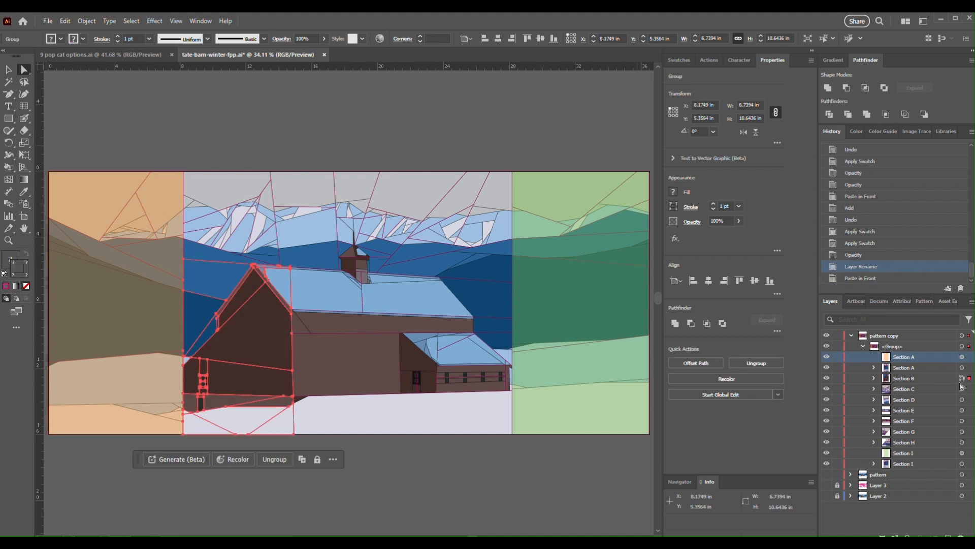
key(ctrl+4)
key(slash)
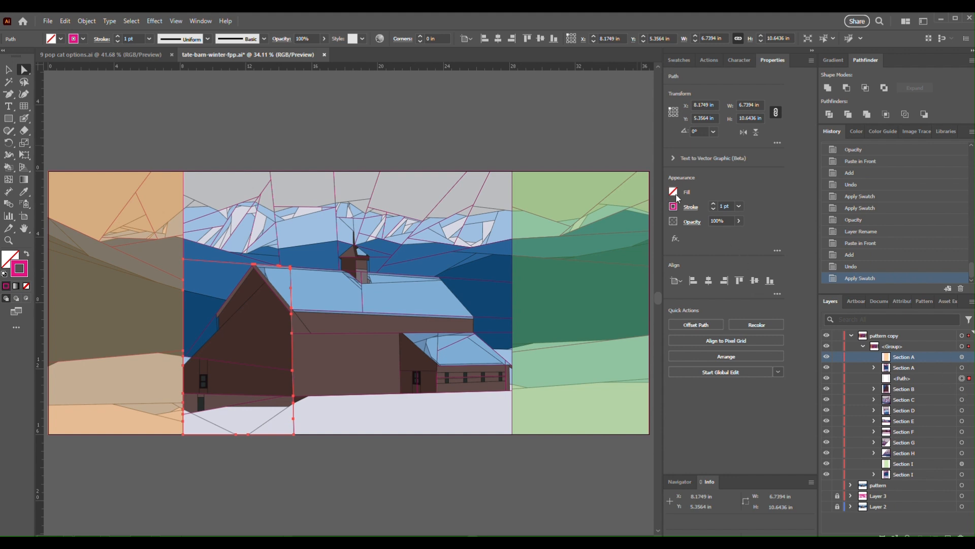
click(906, 379)
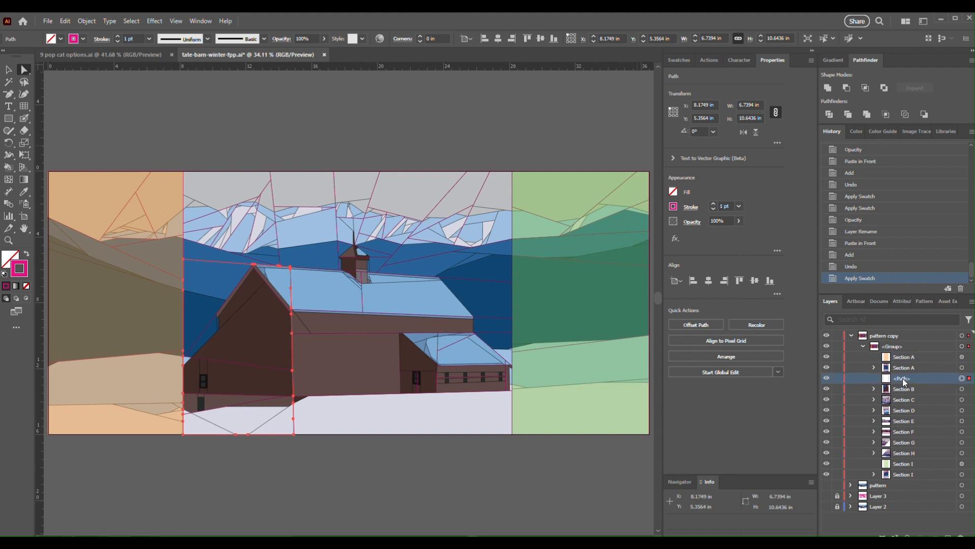
- Rename the merged outline path above the Section B group as Section B
double_click(905, 377)
text(Section B)
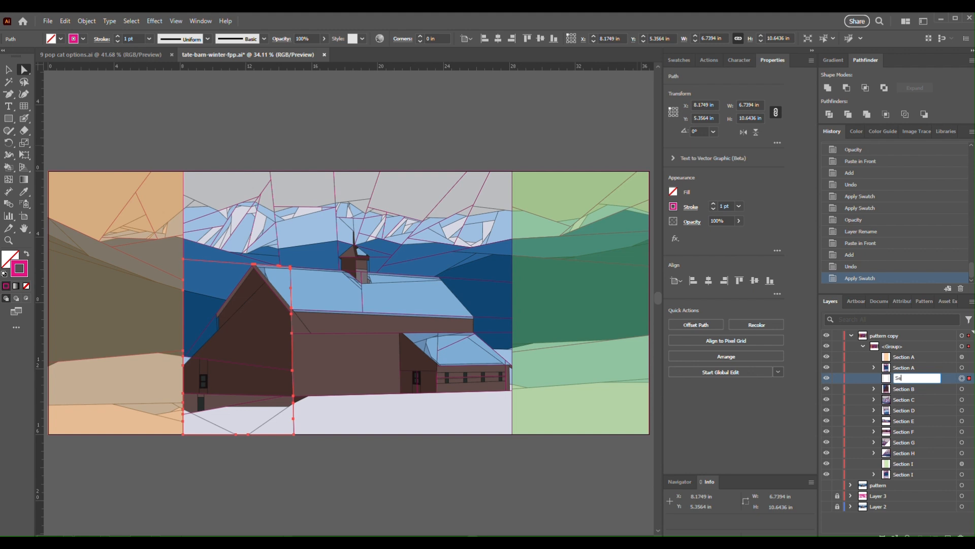
key(Return)
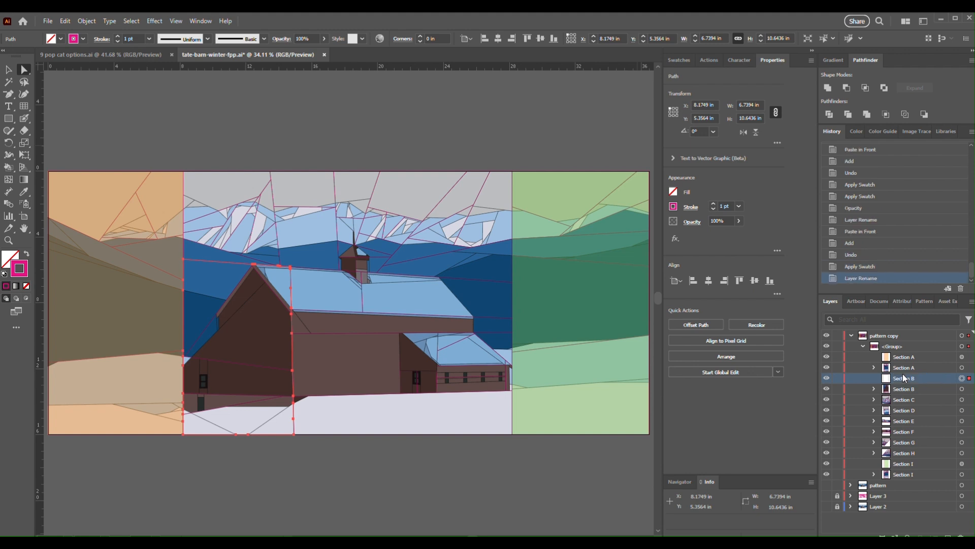
- Fill the Section B outline with the red swatch and set its opacity to 40%
click(673, 192)
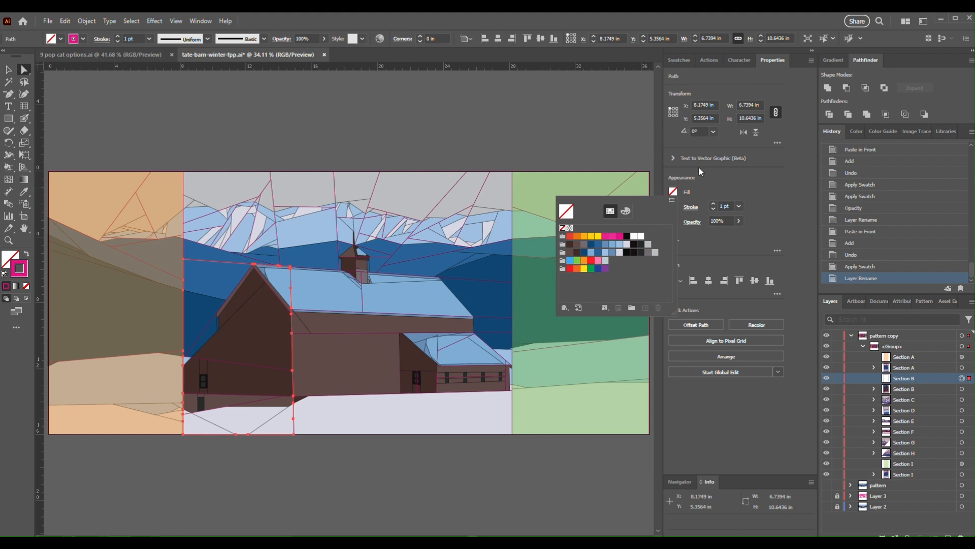
click(591, 262)
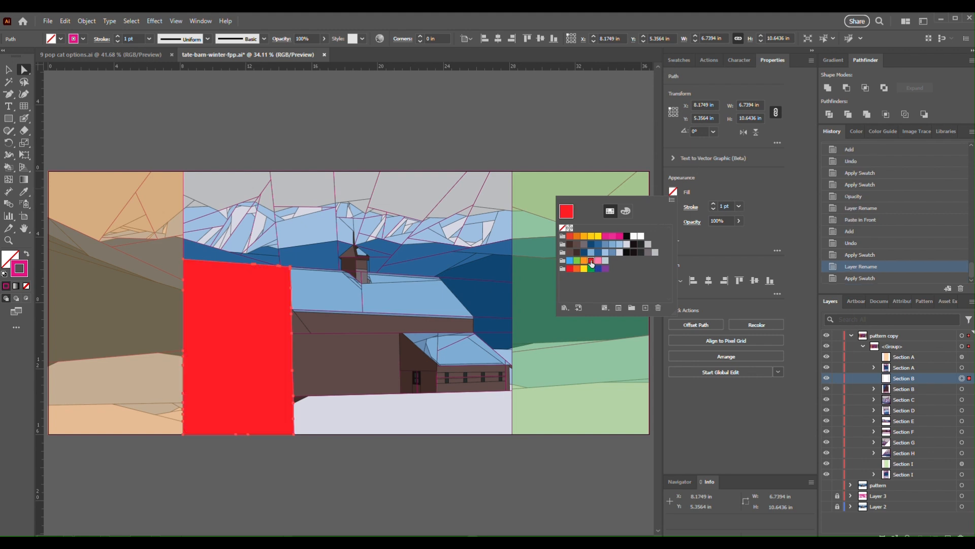
click(726, 221)
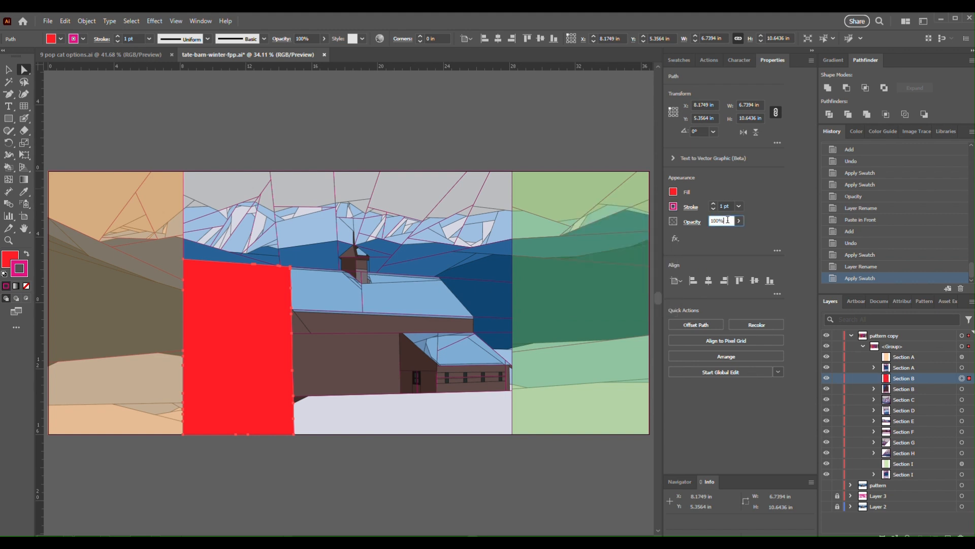
text(40)
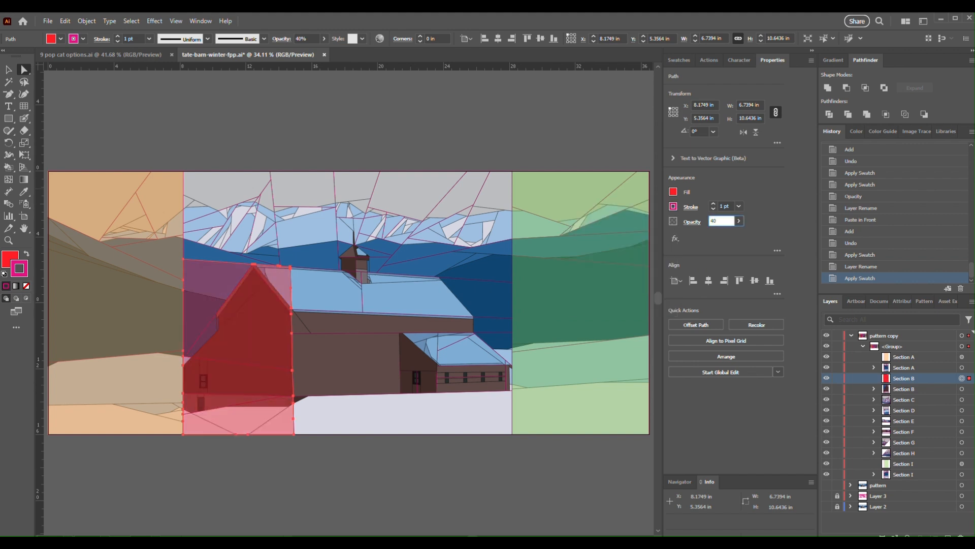
key(Return)
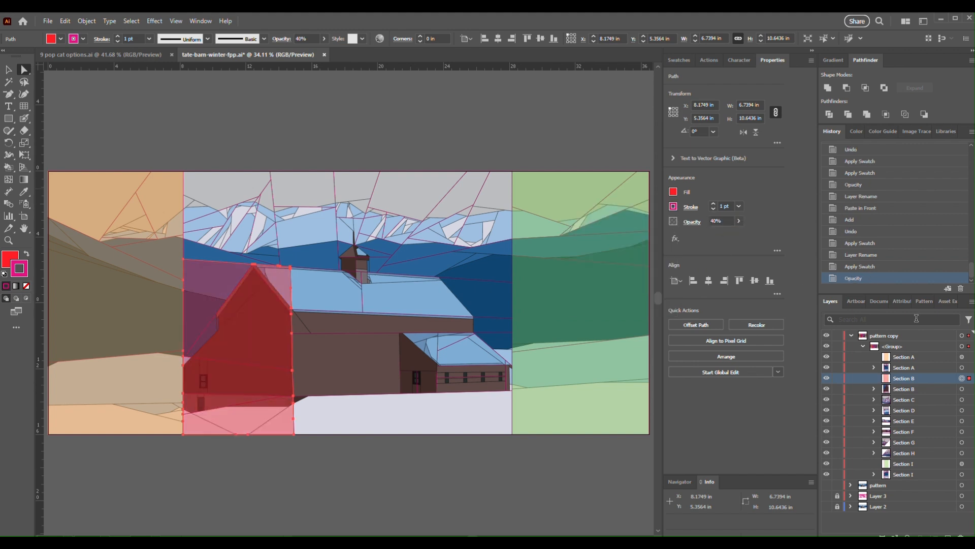
- Paste a copy of Section C in front and merge it into one outline with a magenta stroke and no fill
click(961, 401)
key(ctrl+c)
key(ctrl+f)
key(ctrl+4)
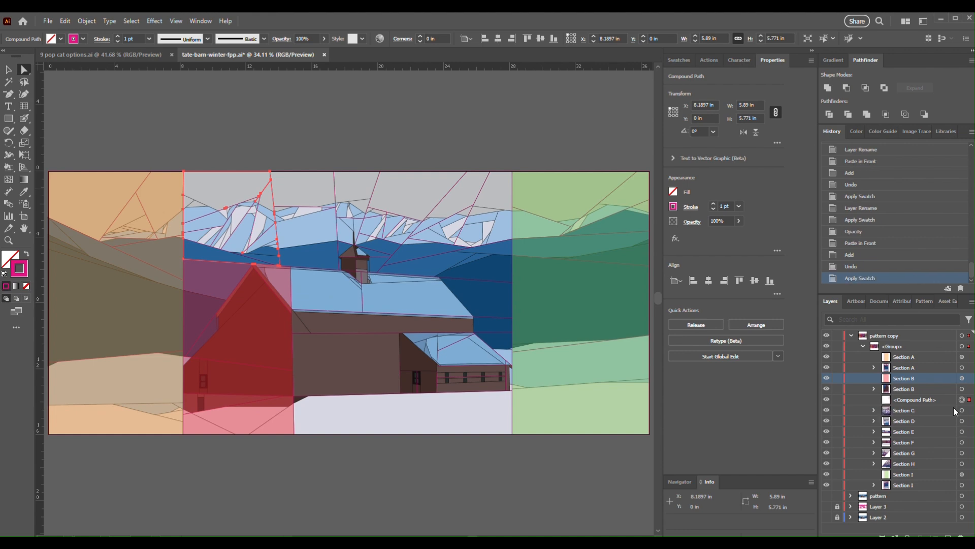